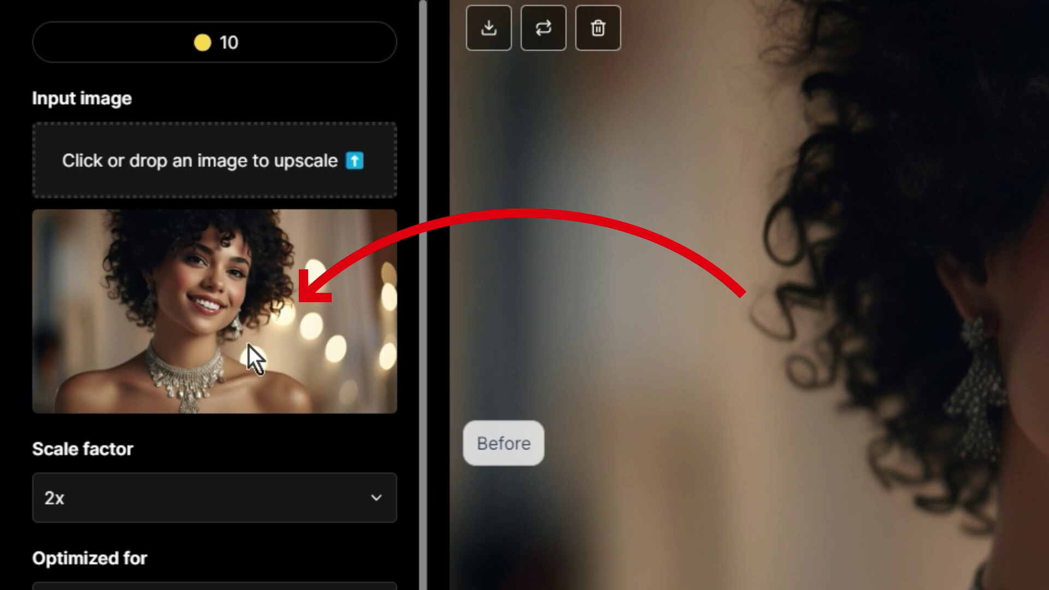
Set the scale factor of the portrait upscale to 16x
click(224, 504)
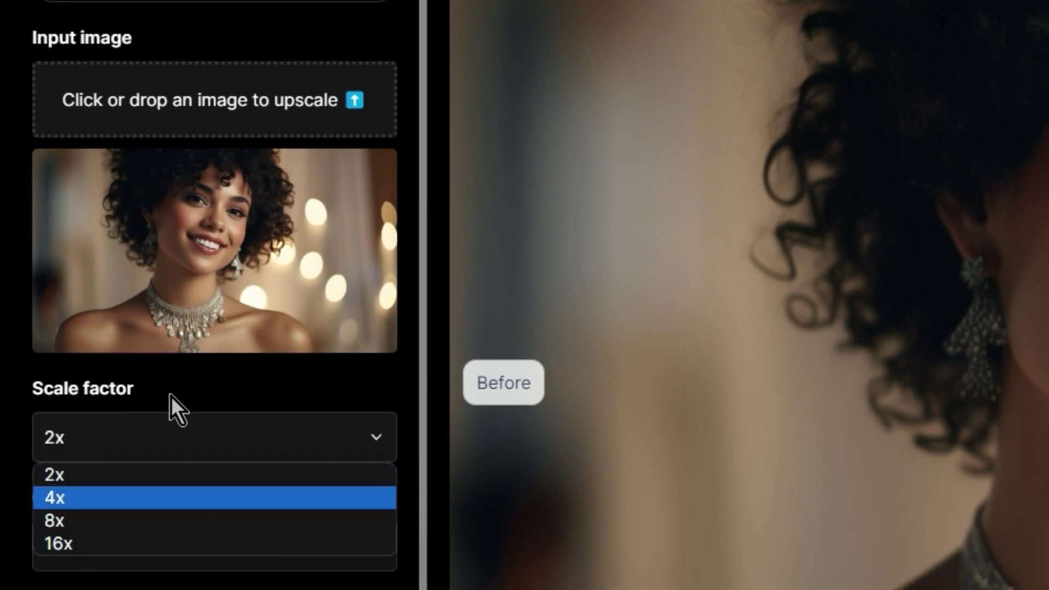
click(59, 543)
scroll(153, 353, down, 1)
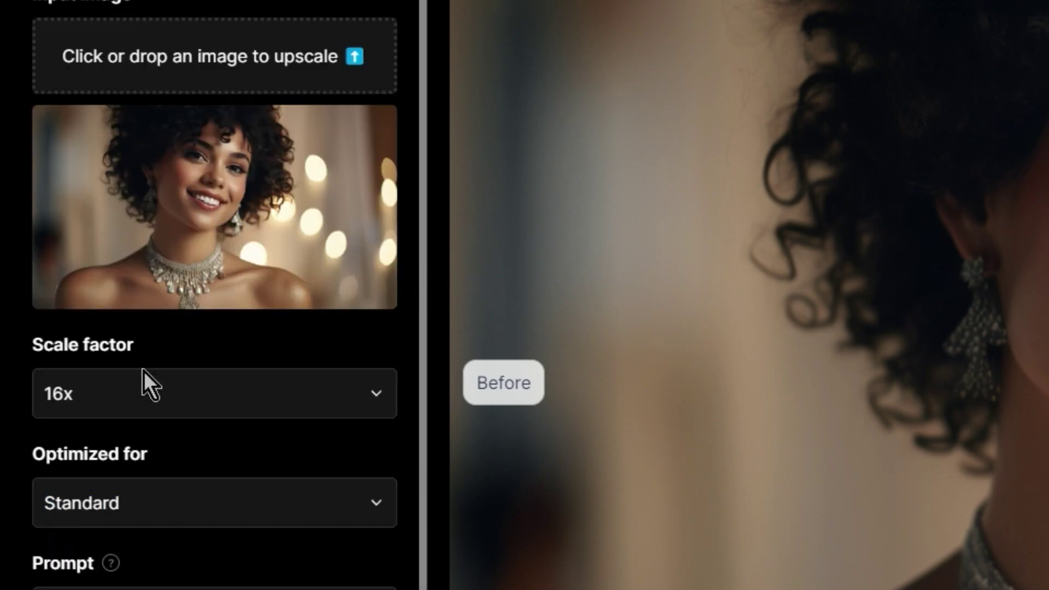
Read the resolution limit warning below the upscale settings and translate it into Korean
drag(425, 230, 435, 501)
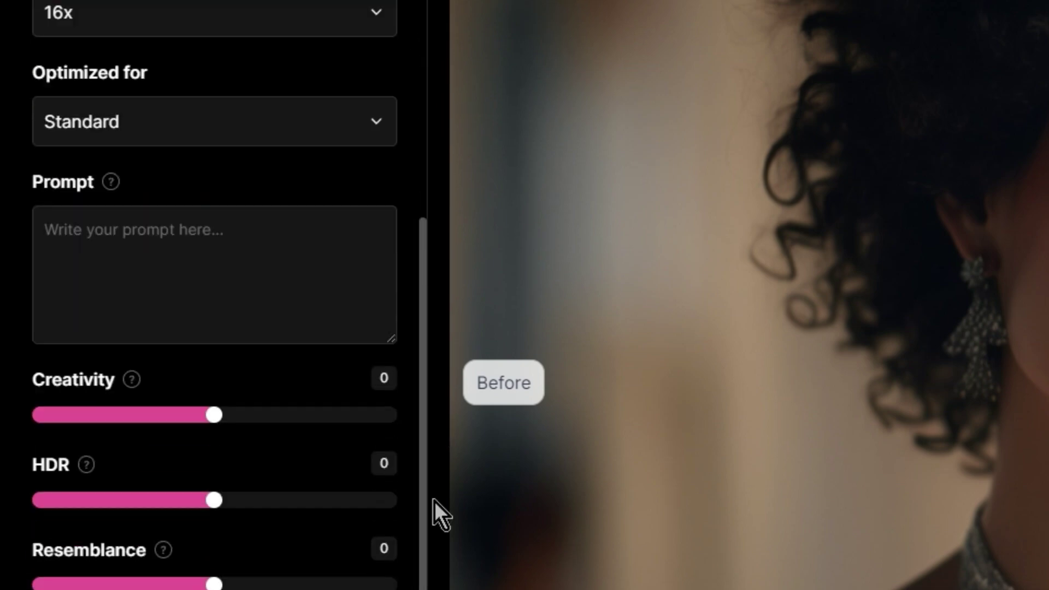
scroll(434, 500, down, 5)
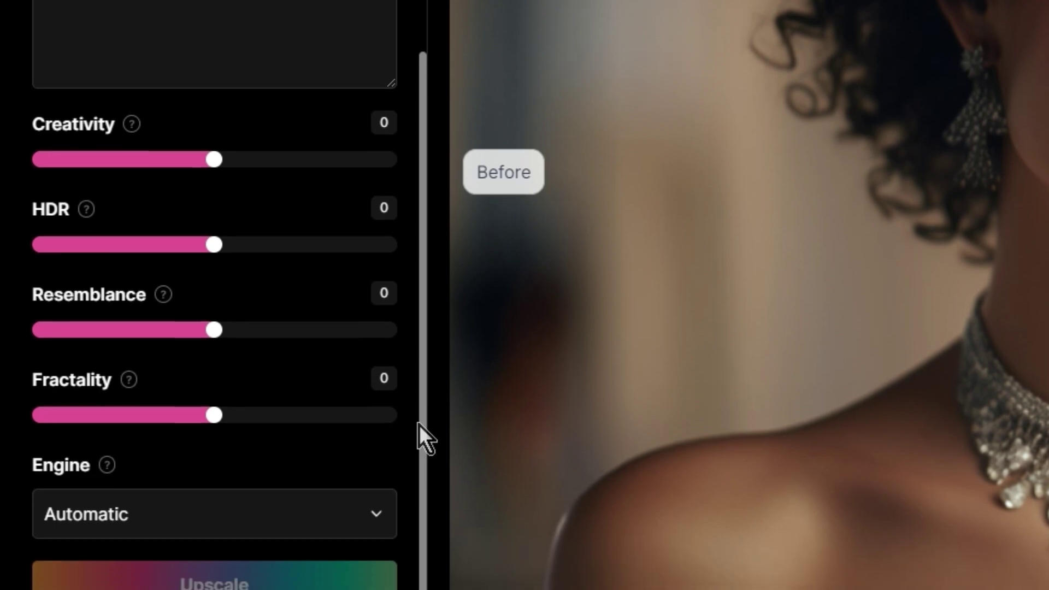
scroll(419, 425, down, 2)
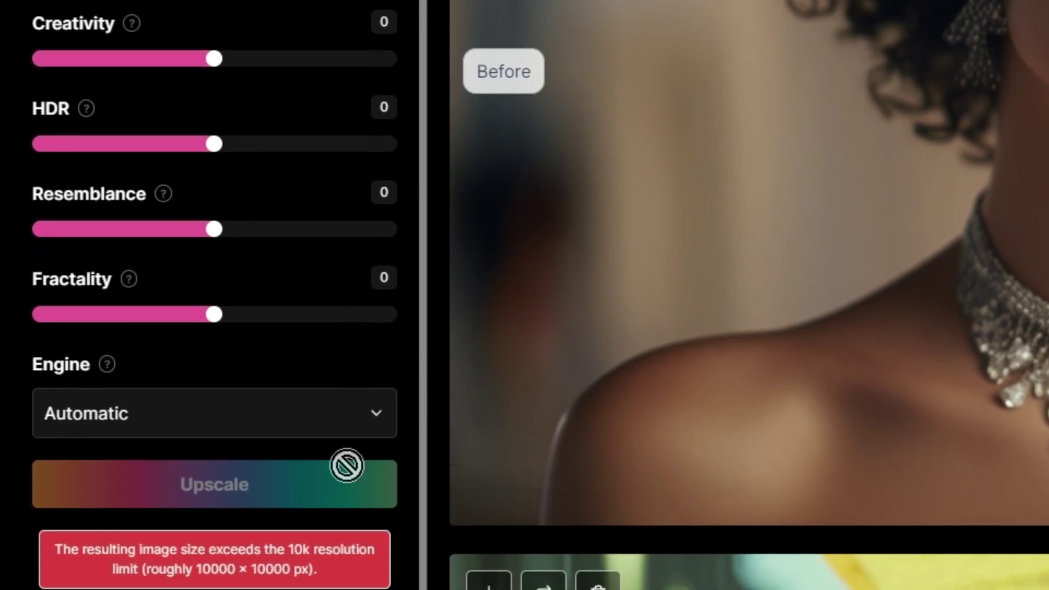
drag(58, 549, 317, 569)
click(299, 578)
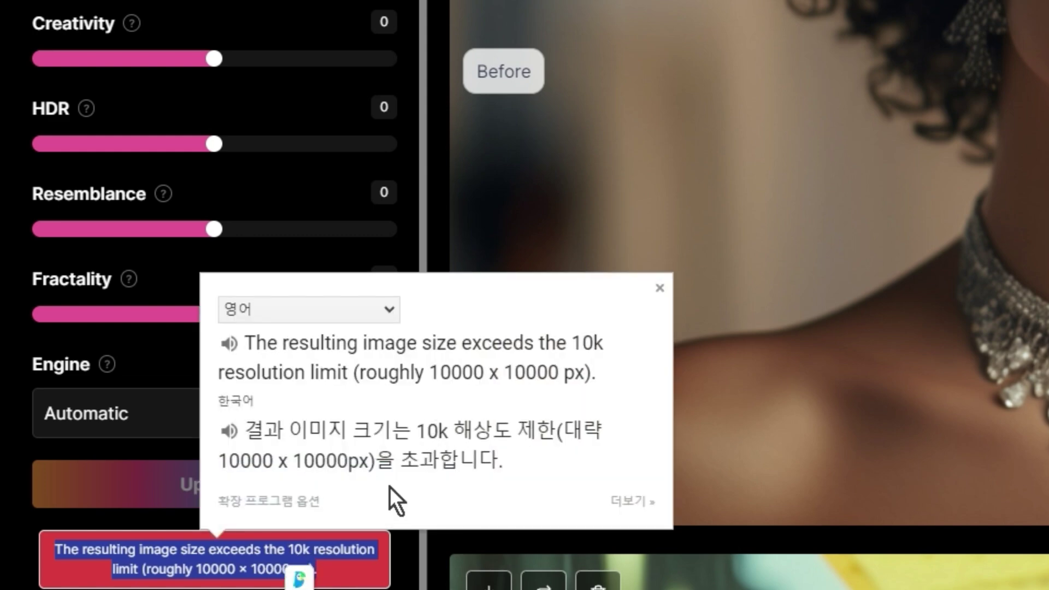
Set the scale factor of the portrait upscale to 8x
drag(422, 229, 307, 35)
click(150, 97)
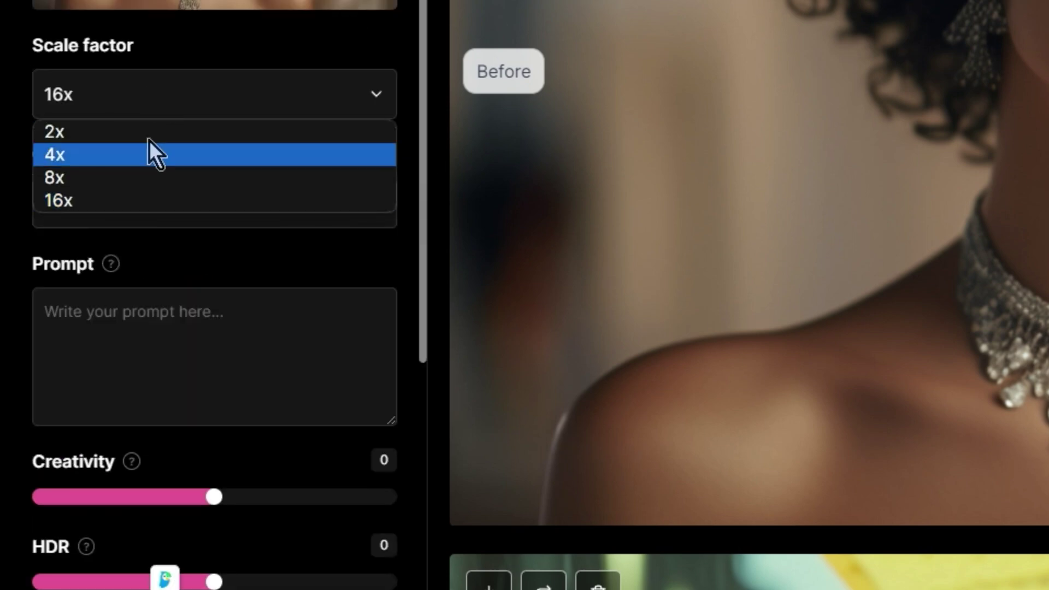
click(170, 161)
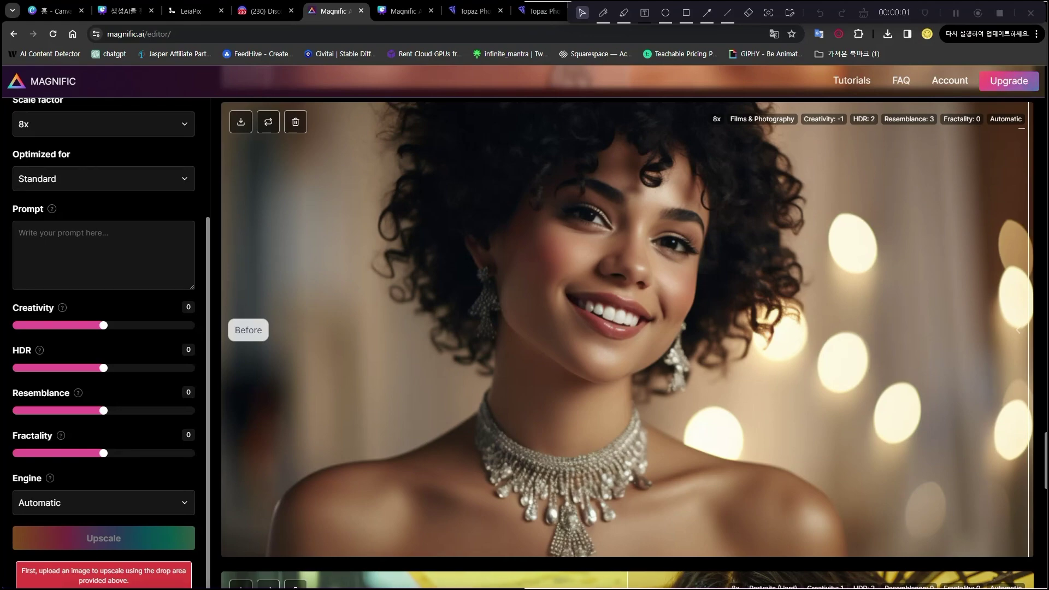
Examine the upscale settings for the portrait, including the final size and the credit cost
drag(156, 587, 93, 35)
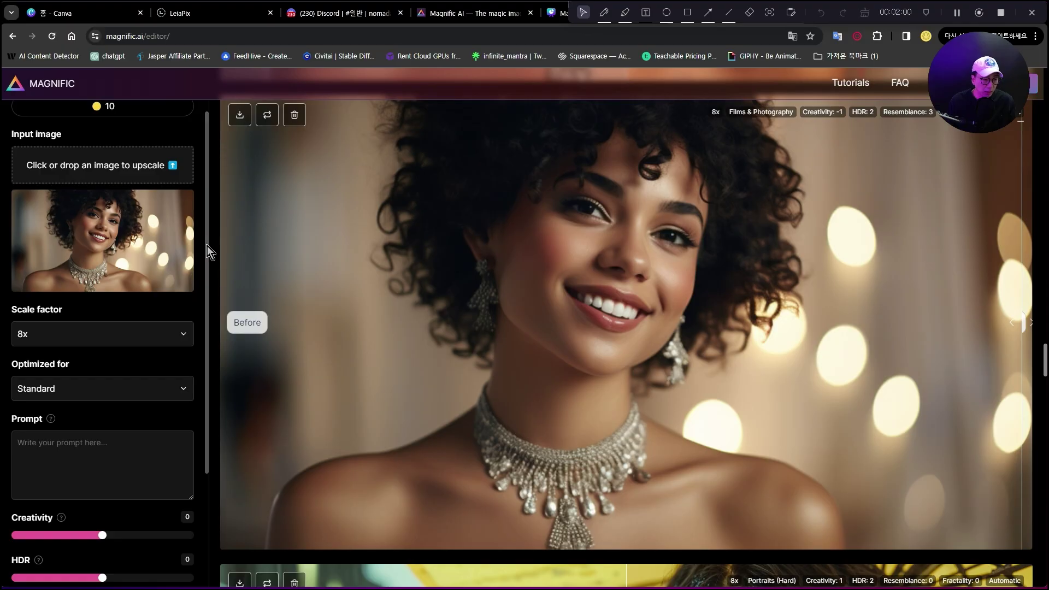
scroll(208, 246, down, 4)
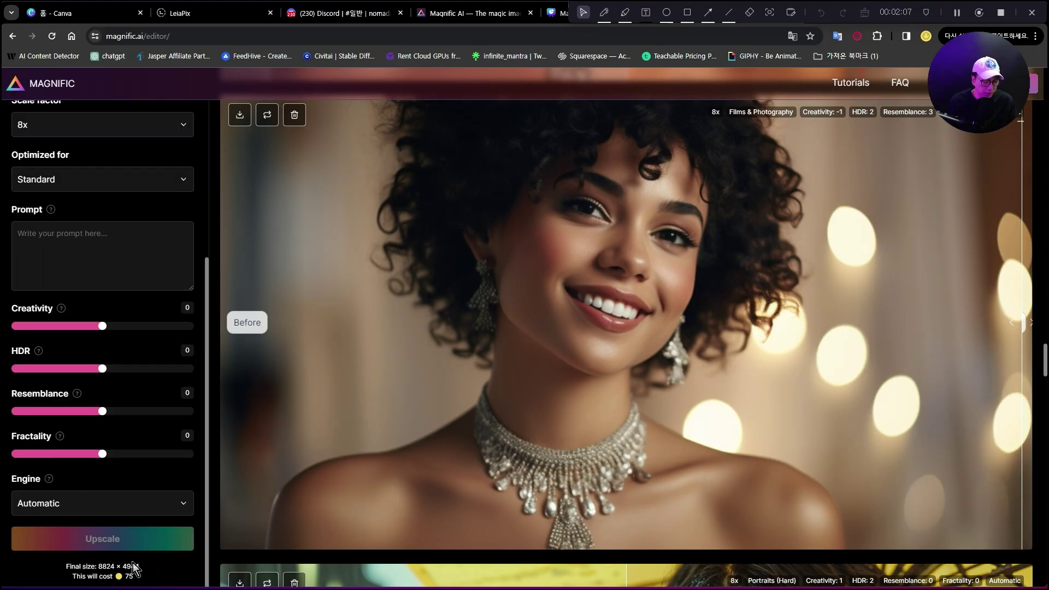
drag(205, 487, 202, 335)
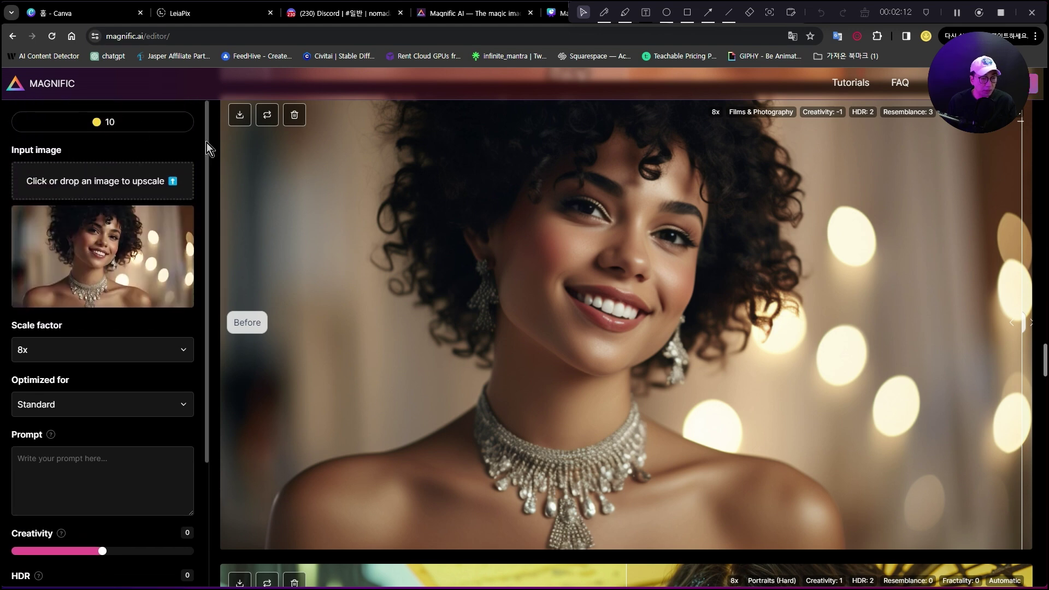
drag(207, 143, 196, 339)
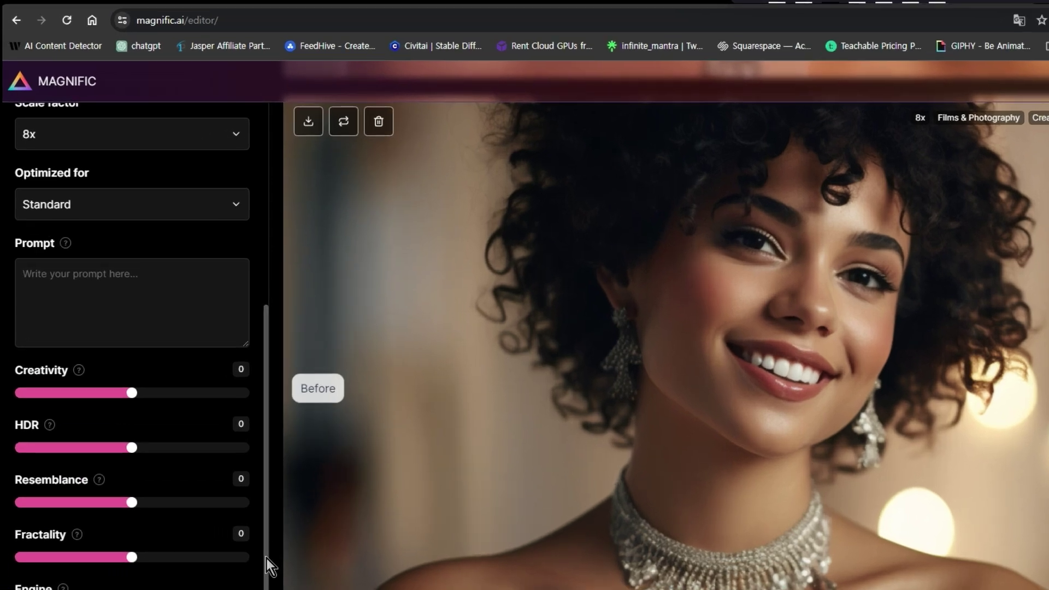
drag(207, 455, 201, 284)
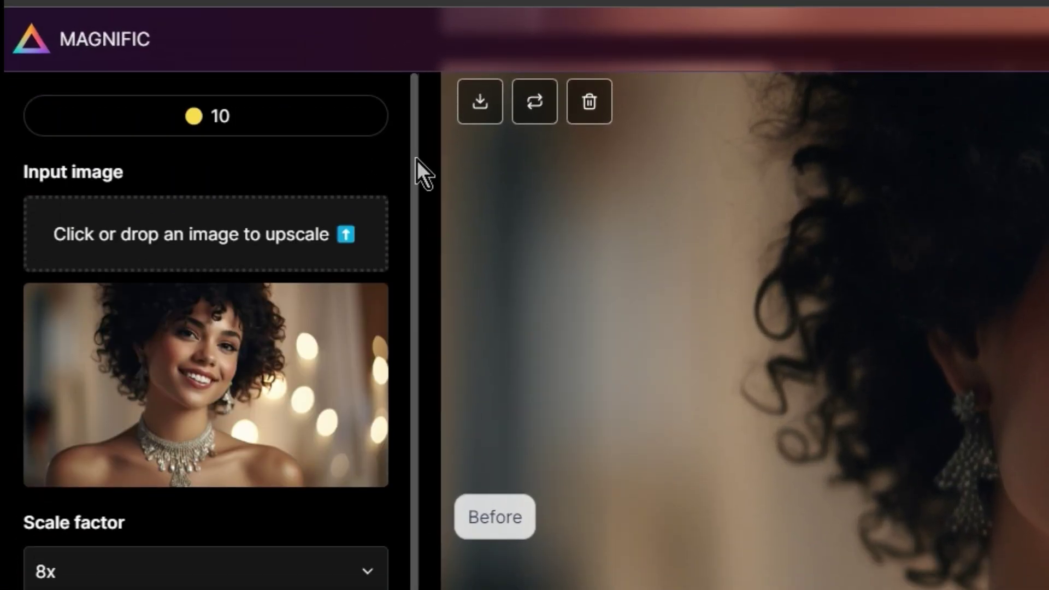
drag(415, 195, 415, 509)
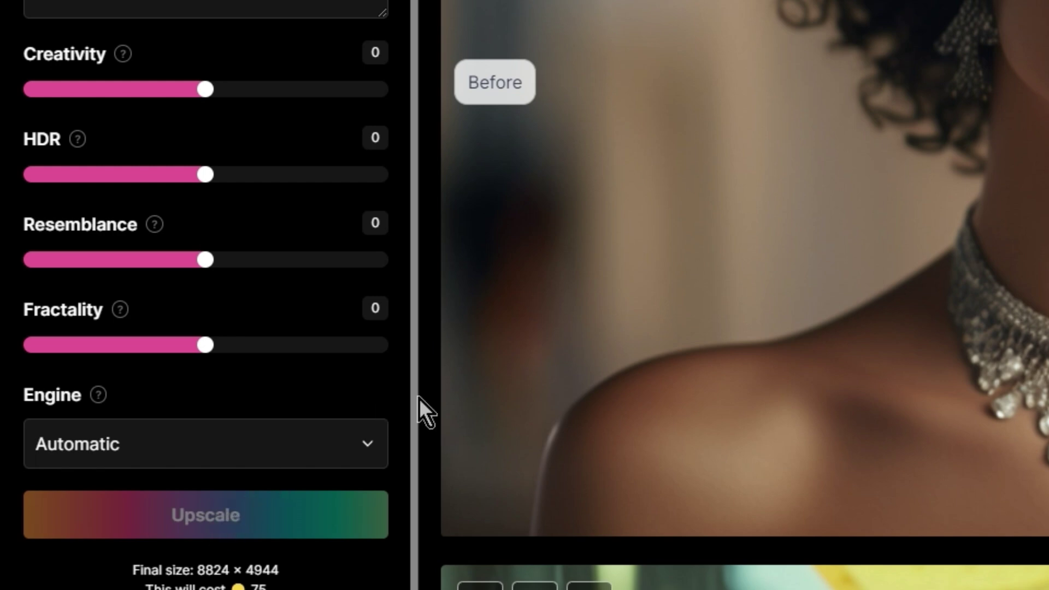
Review the Optimized for presets without changing the selection, and place the cursor in the empty Prompt field
drag(414, 398, 402, 149)
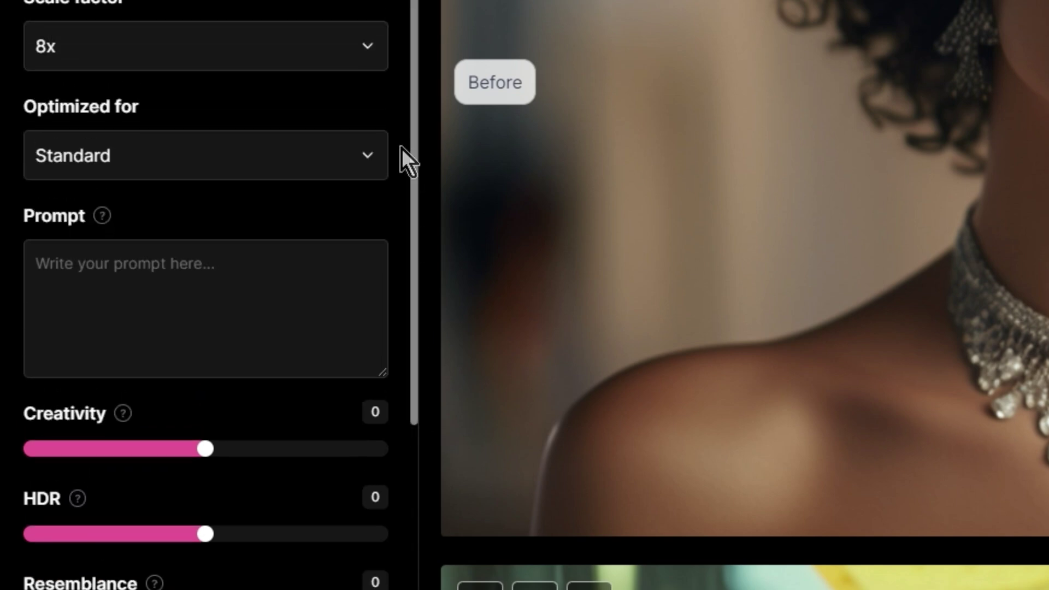
click(310, 159)
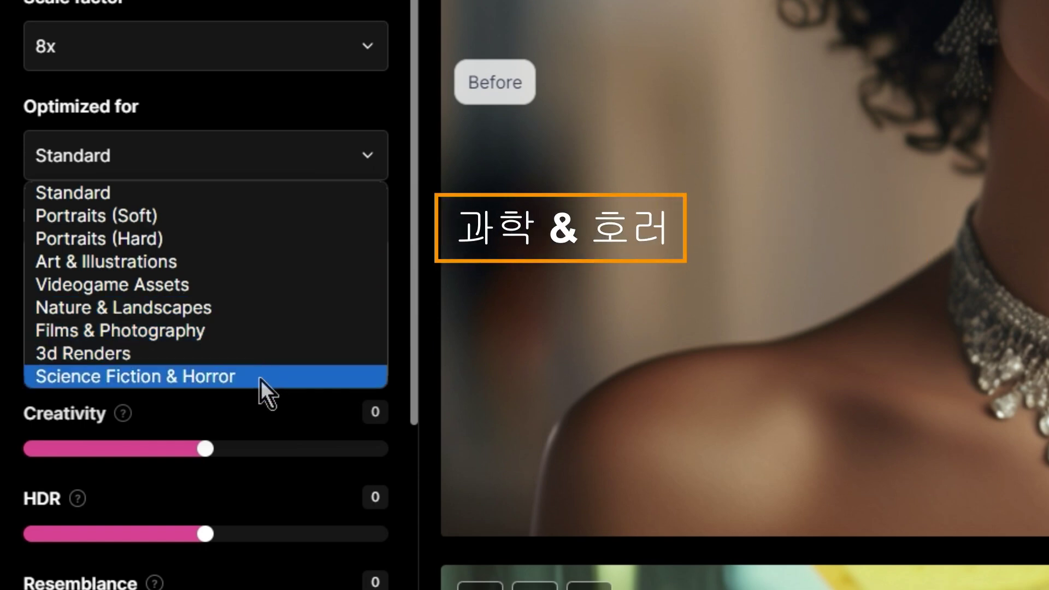
click(329, 140)
click(170, 267)
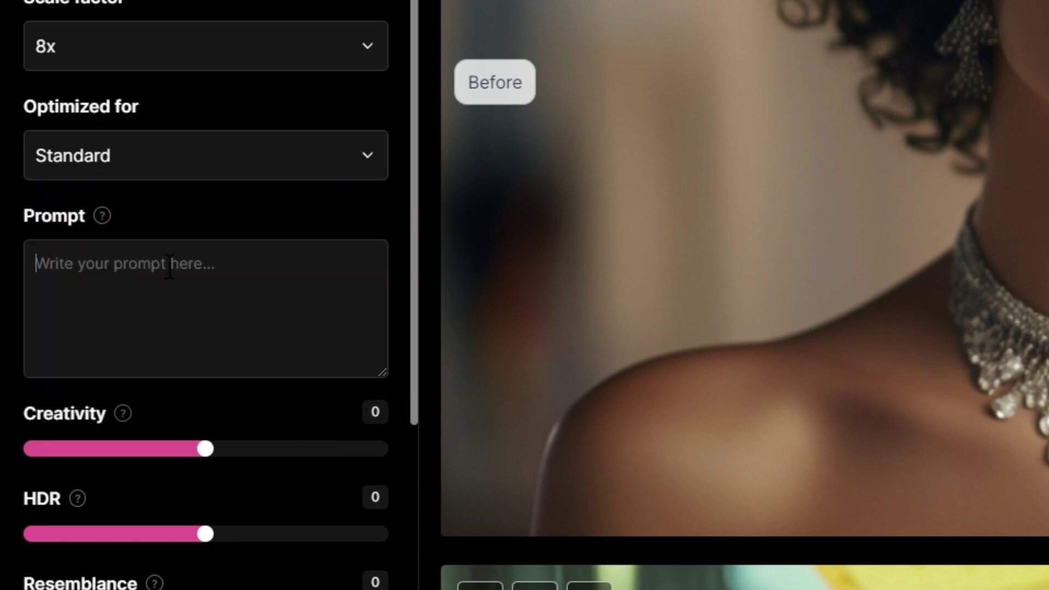
Show the help text of the Creativity setting and highlight the full explanation for reading
scroll(179, 266, down, 3)
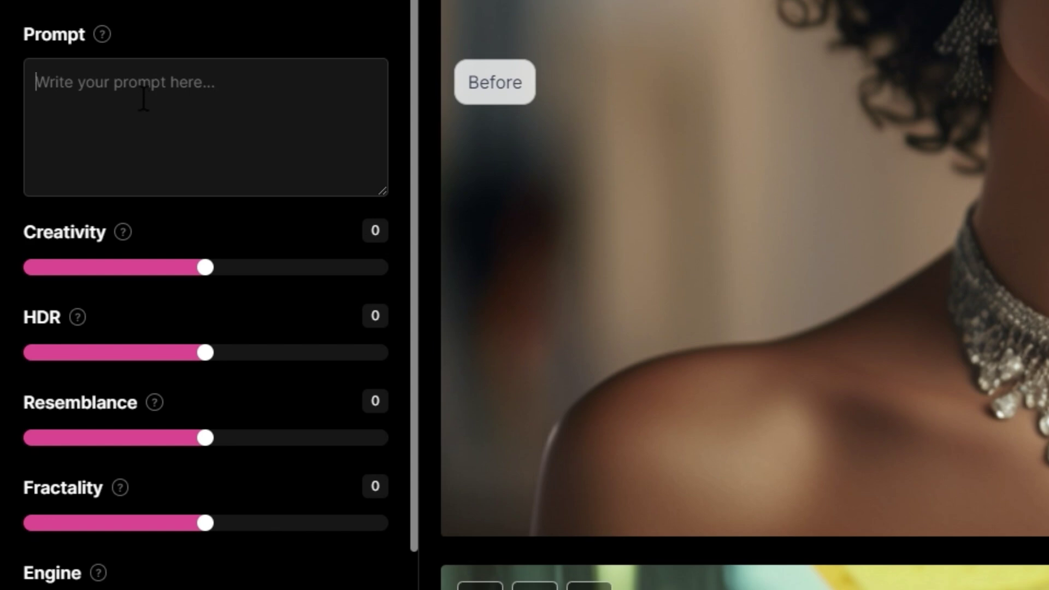
scroll(164, 99, down, 3)
double_click(103, 60)
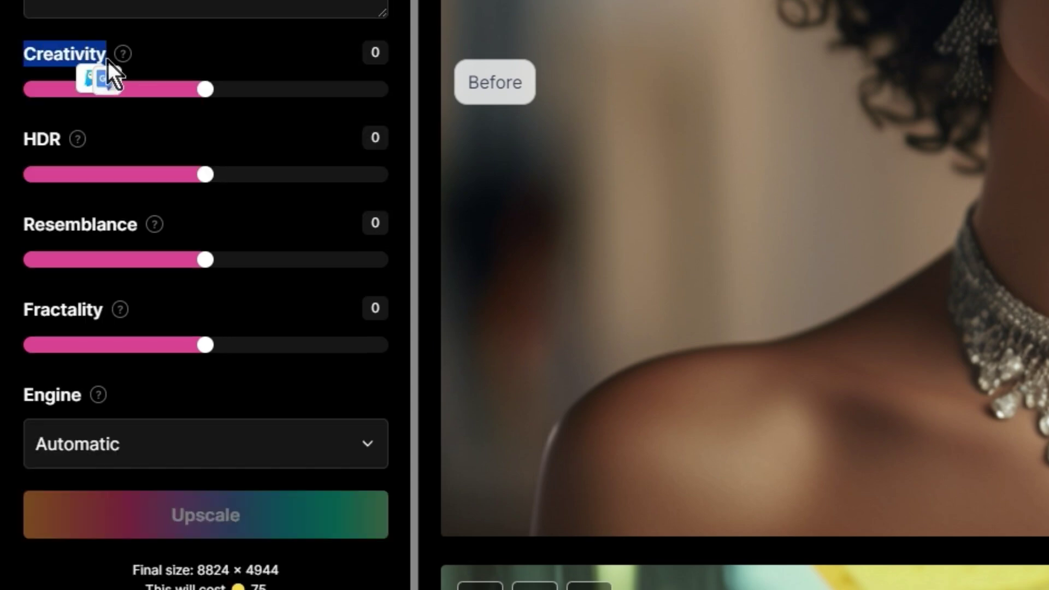
click(105, 81)
click(123, 53)
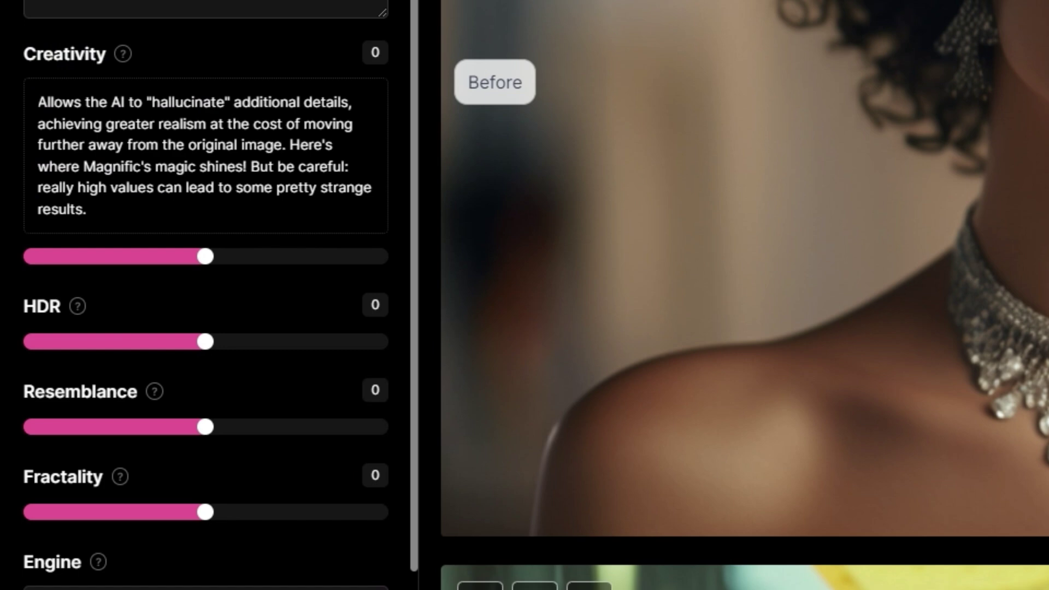
drag(37, 102, 153, 213)
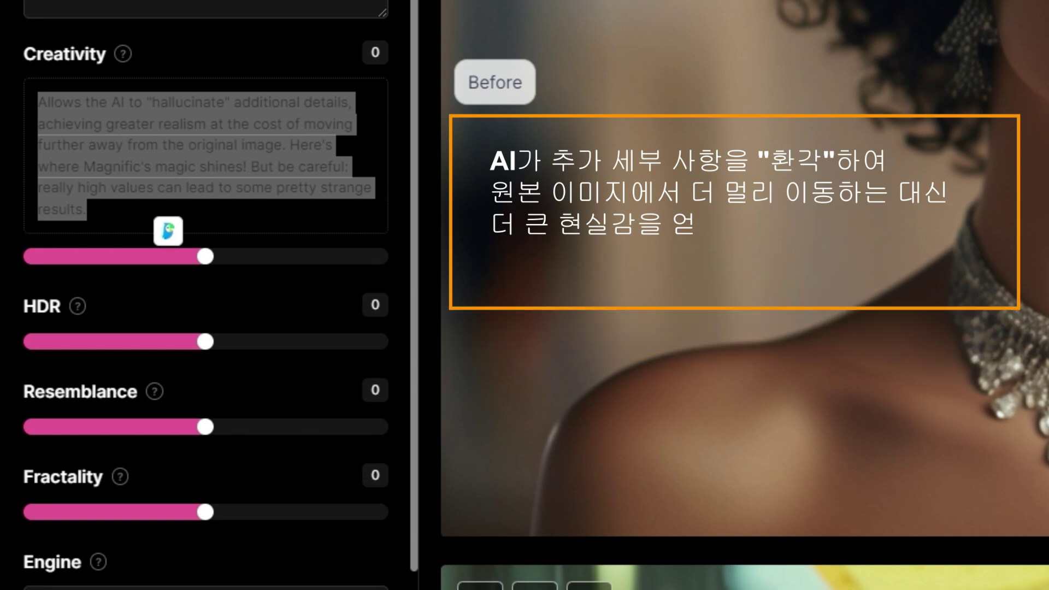
Go over the Creativity, HDR, Resemblance and Fractality settings and the Engine help
click(24, 58)
drag(24, 58, 104, 58)
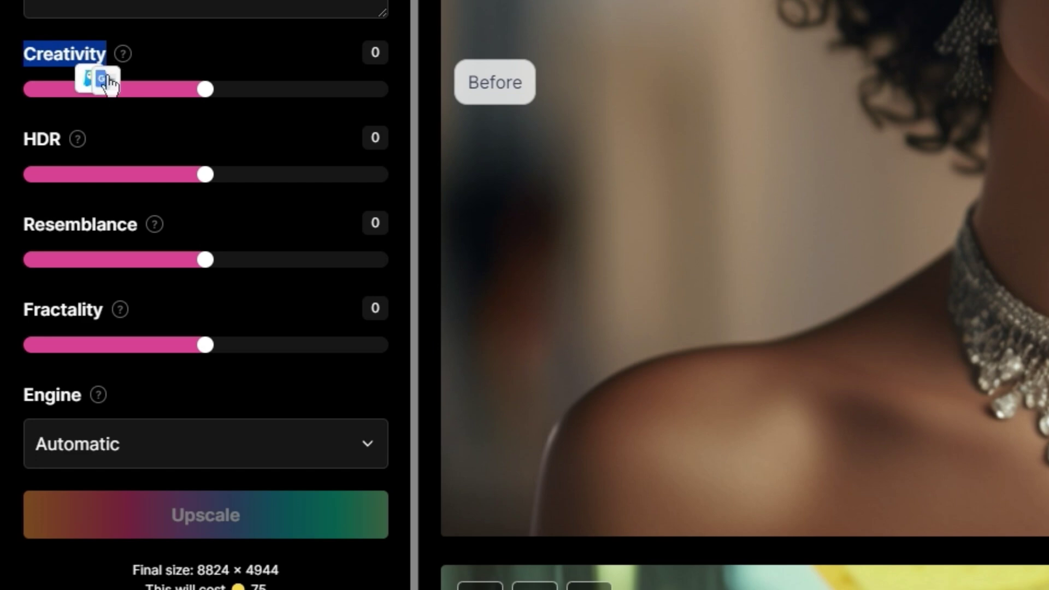
click(22, 140)
drag(24, 228, 130, 229)
click(130, 228)
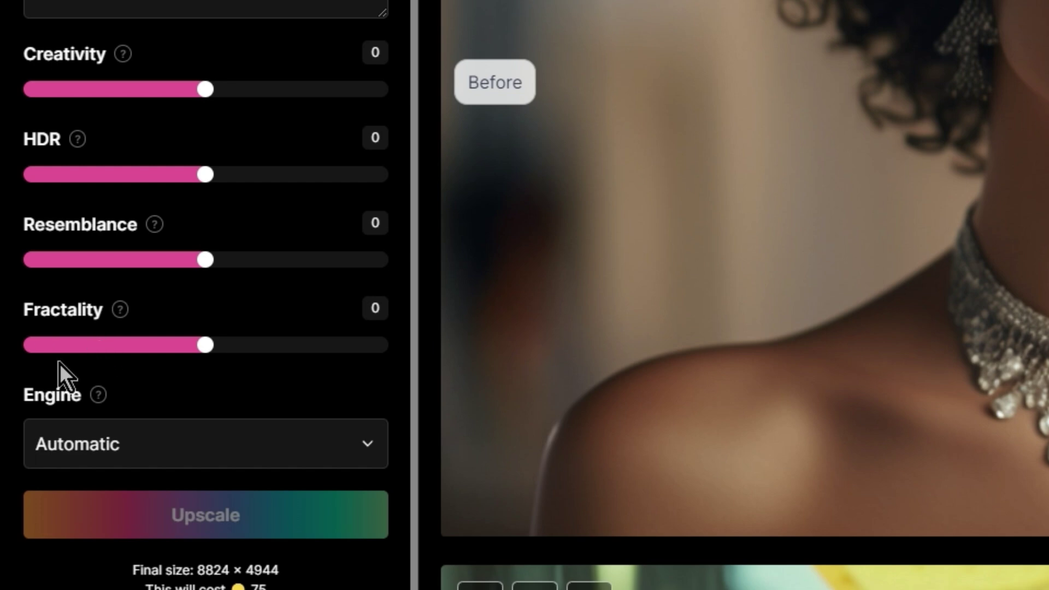
drag(114, 395, 114, 396)
Review the available upscaling engines and keep Automatic selected
click(252, 432)
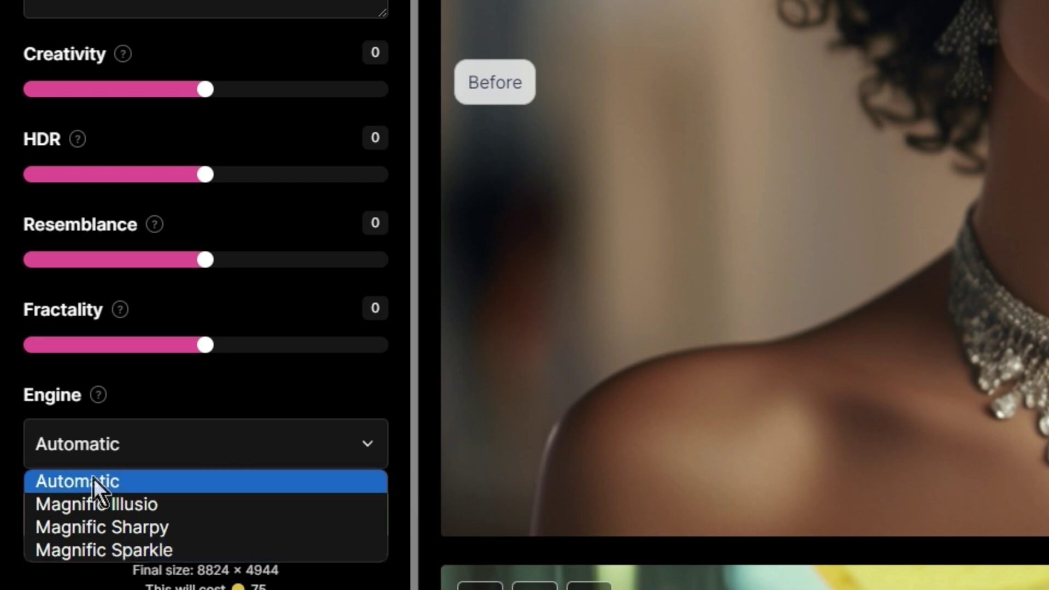
click(219, 481)
scroll(219, 383, up, 3)
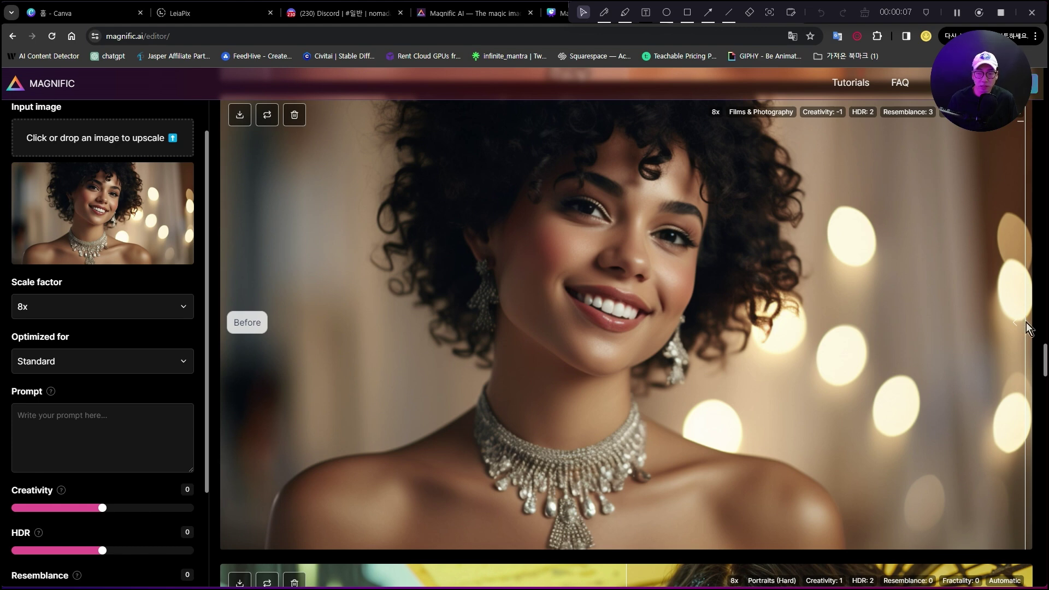
Compare the before and after versions of the portrait upscaled 8x with the Films & Photography preset
drag(1026, 323, 248, 332)
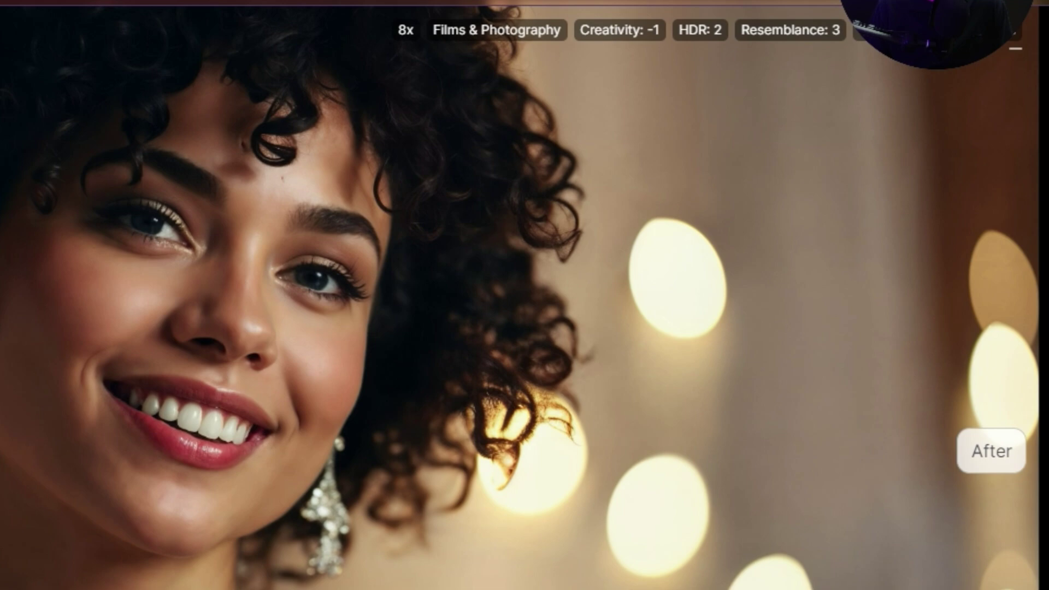
mouse_move(902, 2)
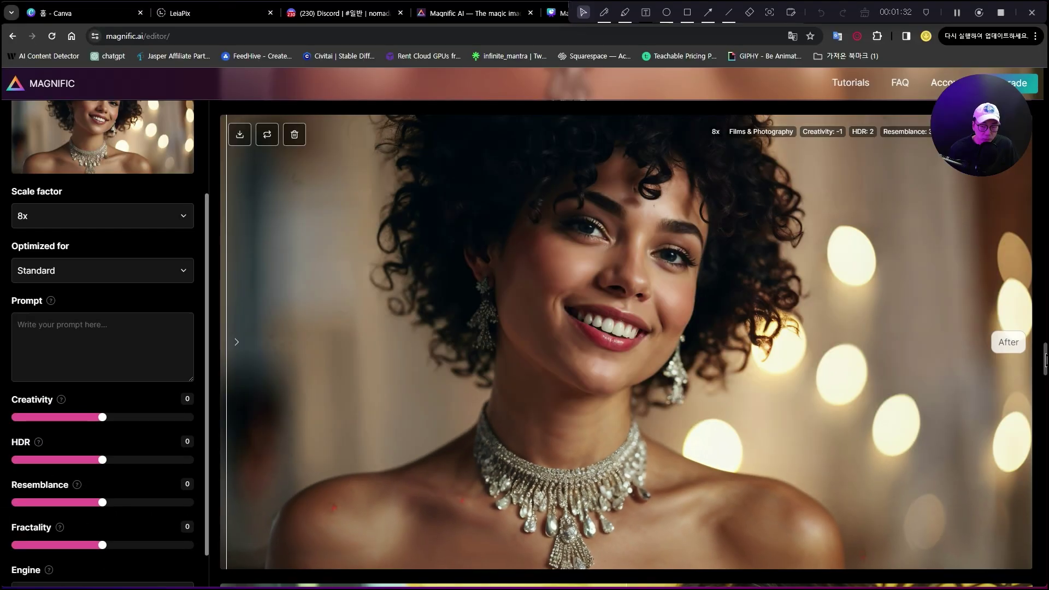
Compare the before and after versions of the portrait upscaled with Art & Illustrations, and check the Optimized for presets
scroll(627, 327, up, 5)
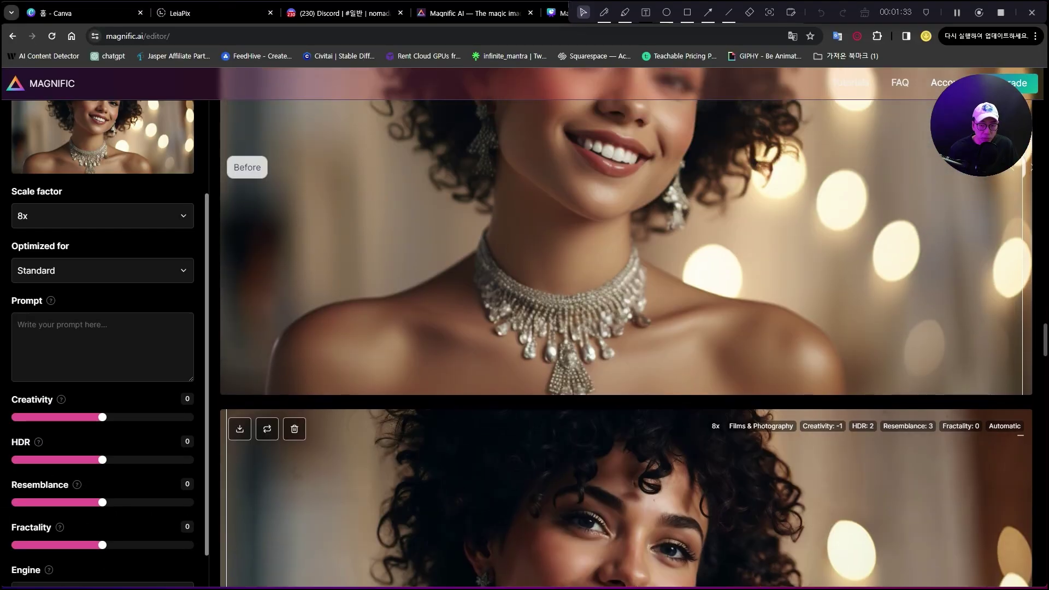
scroll(627, 328, up, 3)
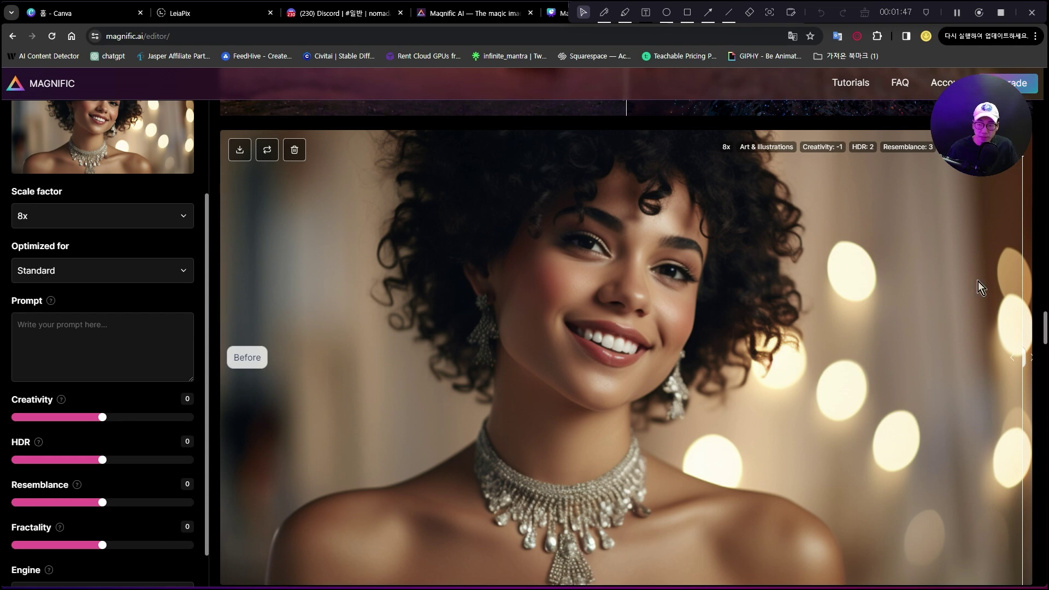
drag(1012, 344, 460, 359)
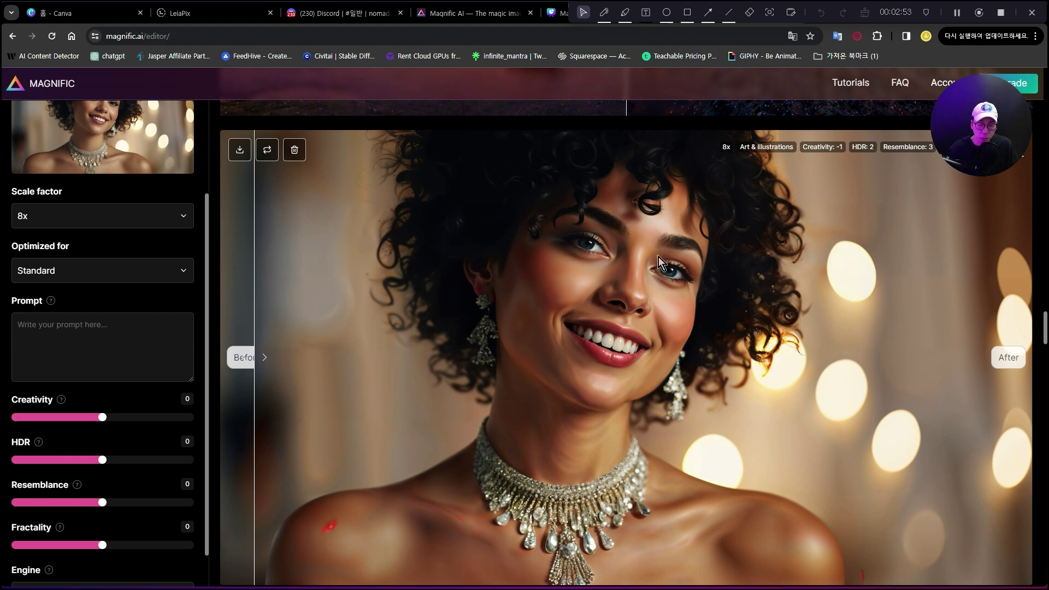
scroll(659, 307, down, 5)
scroll(659, 308, up, 5)
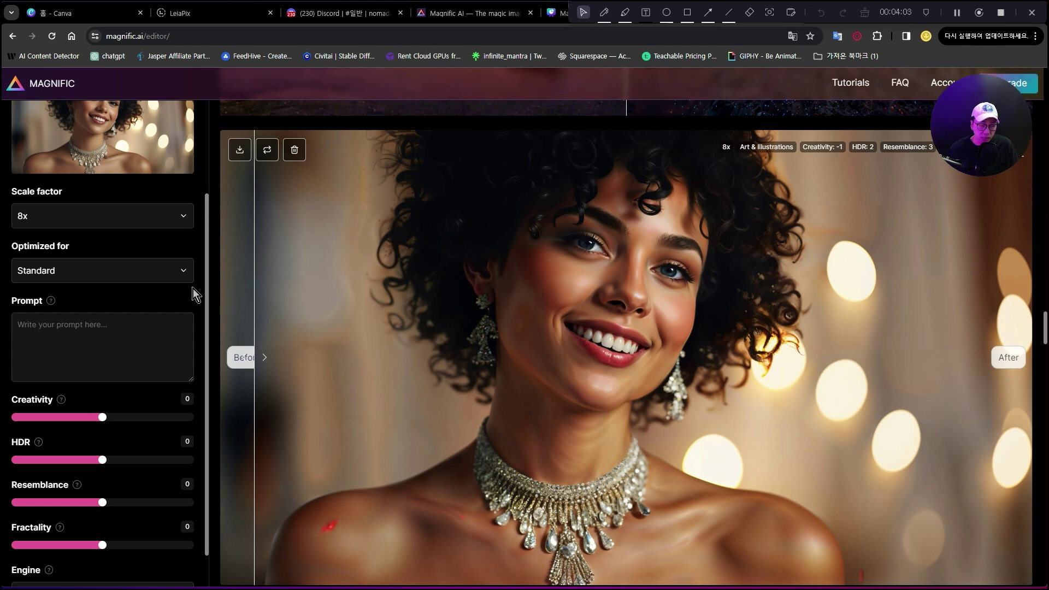
click(166, 273)
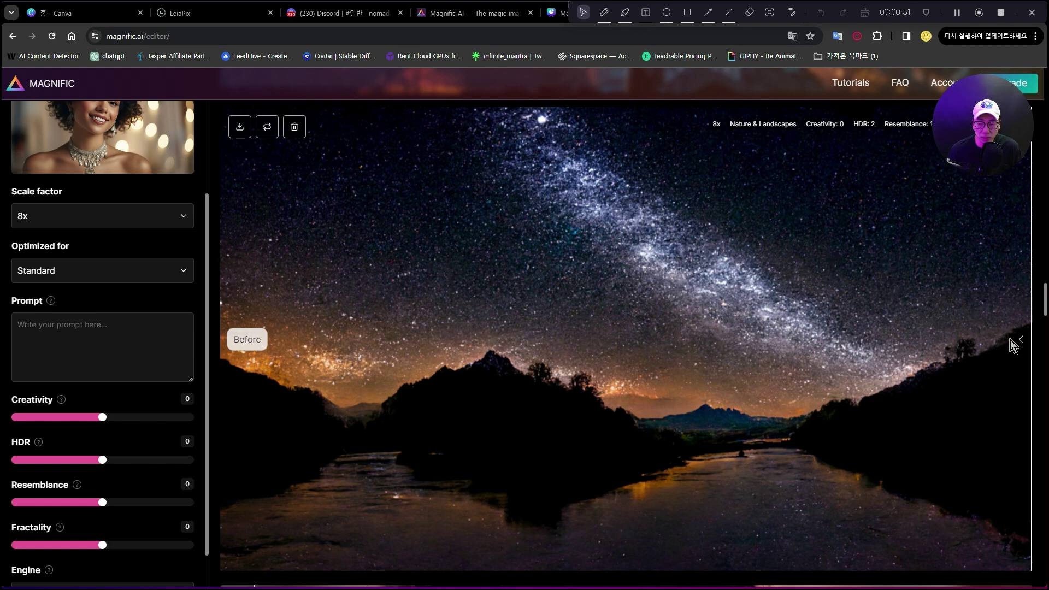
Compare the before and after versions of the Milky Way landscape and inspect the upscaled image file up close
drag(1019, 342, 535, 368)
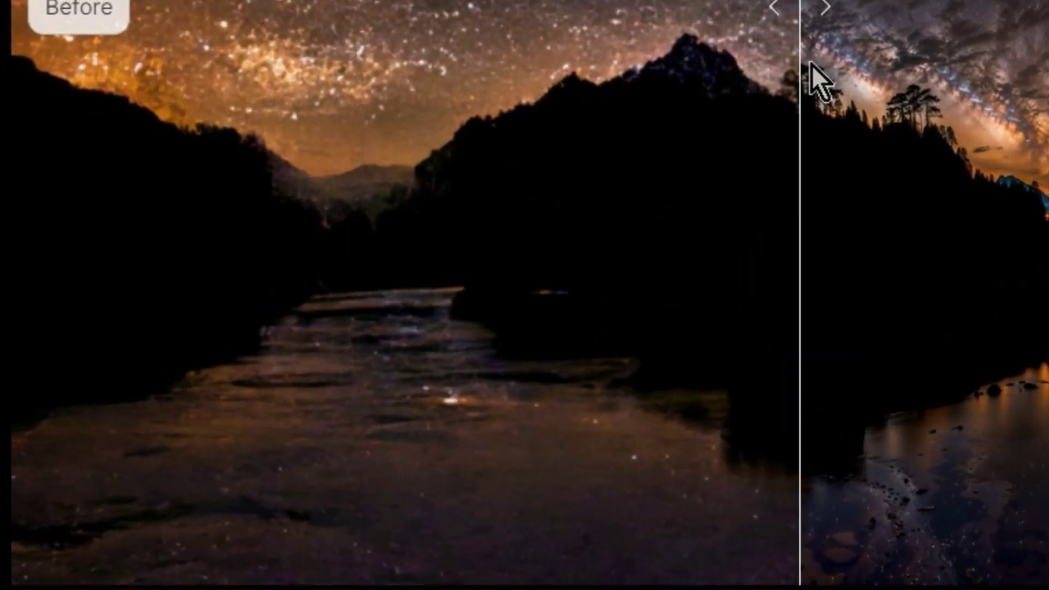
drag(710, 183, 216, 220)
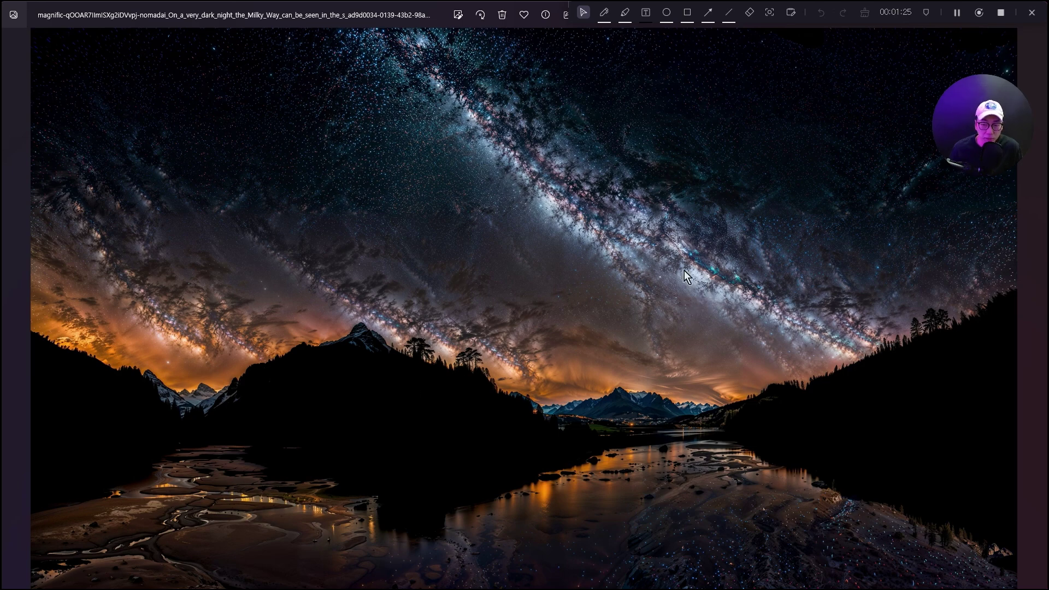
scroll(689, 275, up, 5)
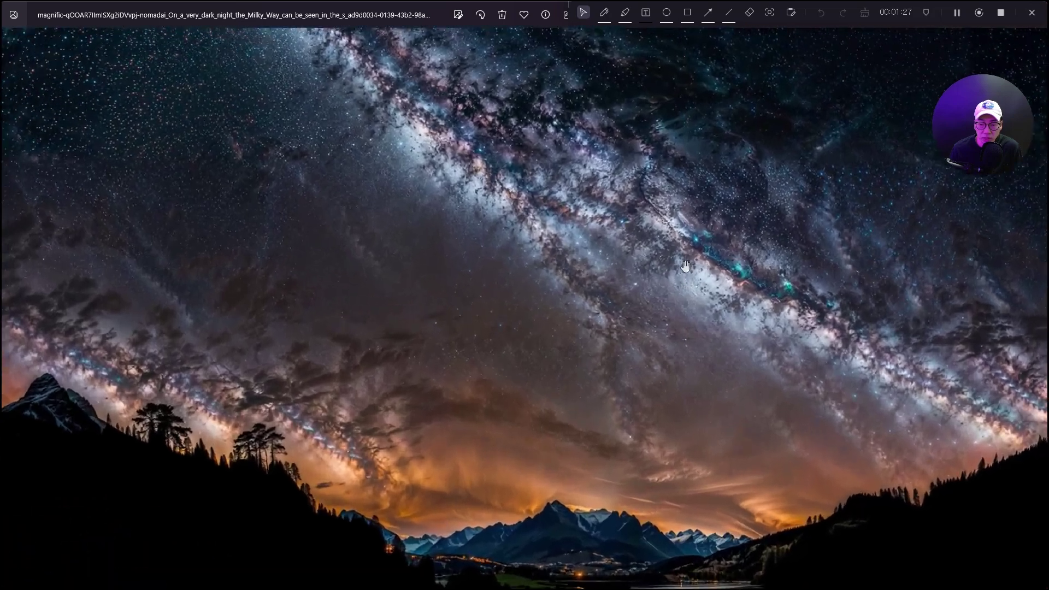
Examine the star and galaxy detail in the sky of the upscaled Milky Way panorama up close
scroll(679, 272, up, 4)
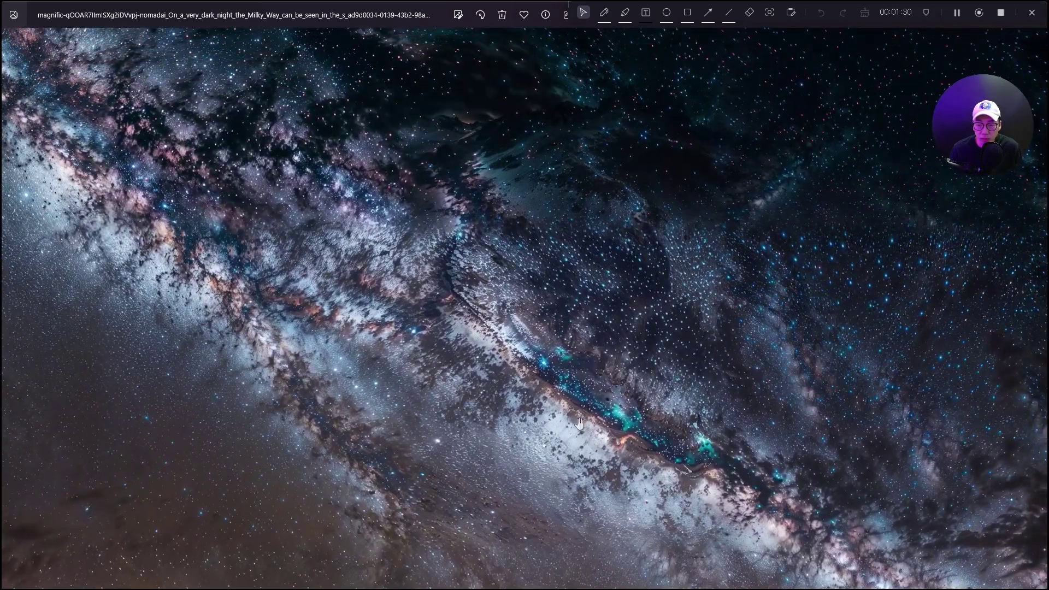
scroll(644, 351, down, 8)
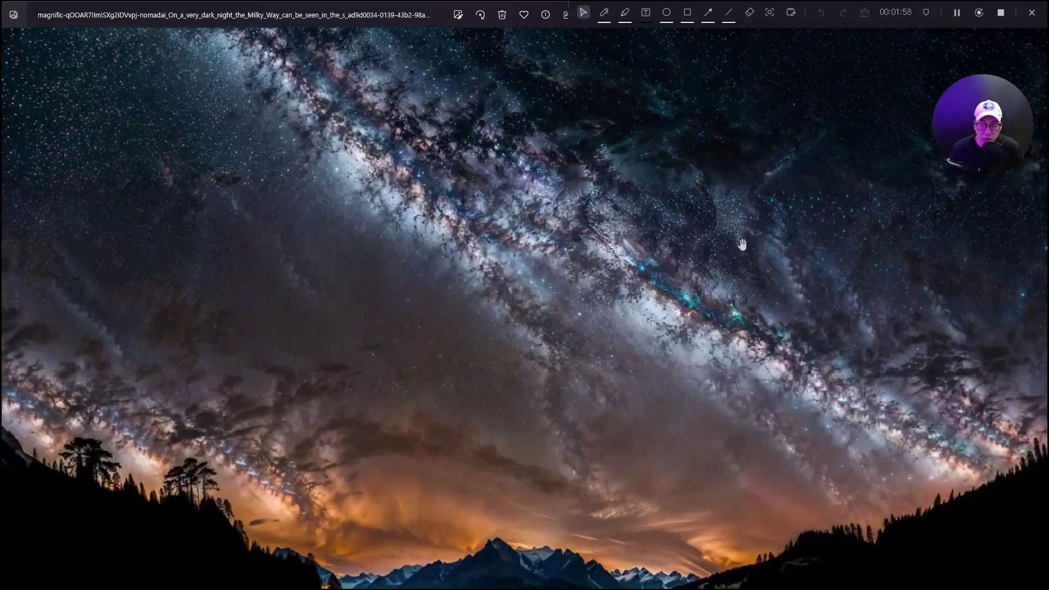
scroll(742, 245, up, 5)
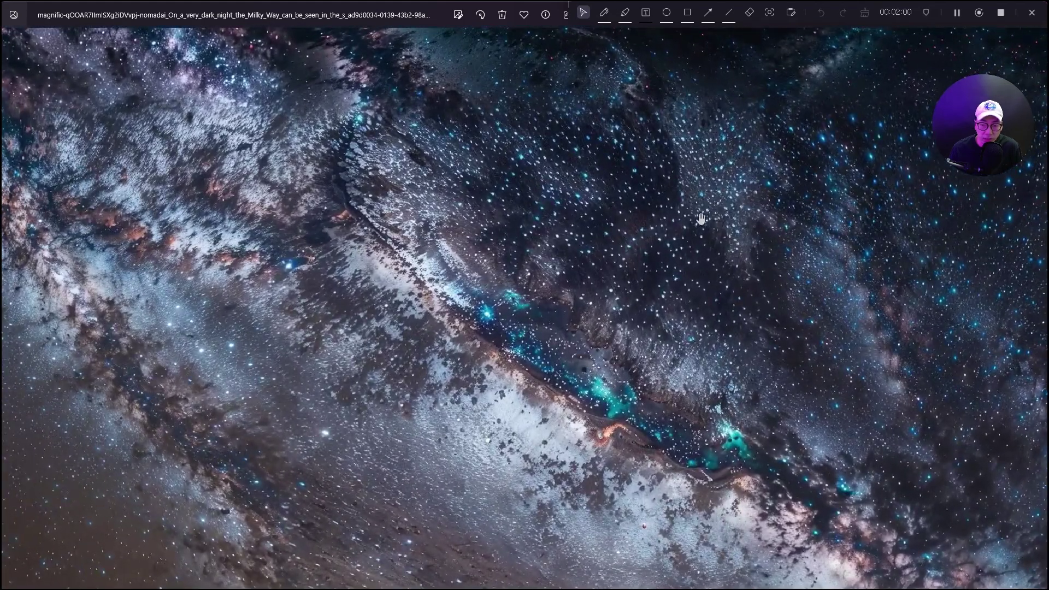
drag(699, 221, 662, 293)
drag(558, 411, 669, 229)
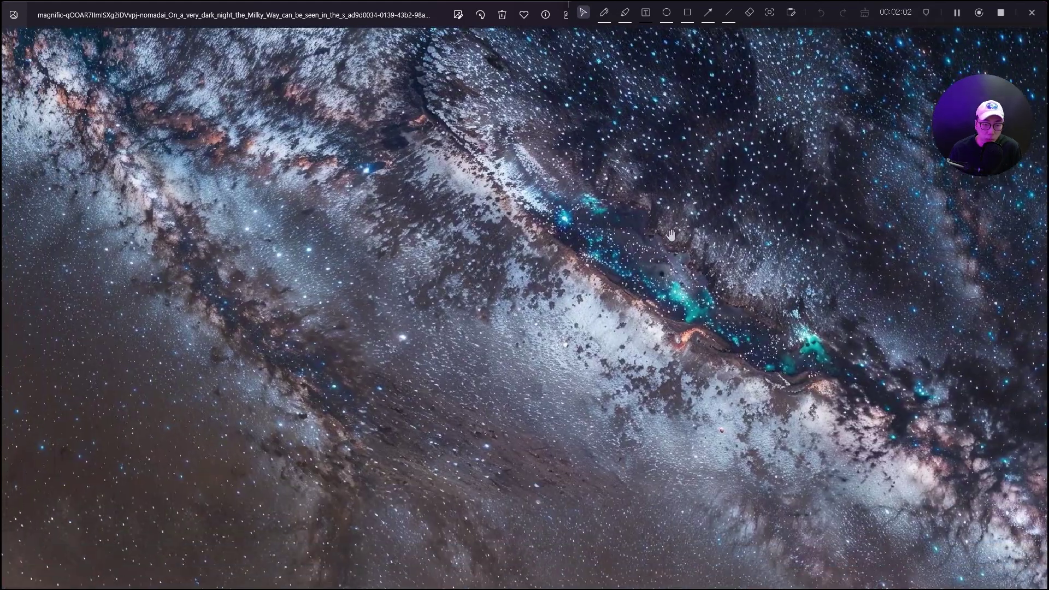
drag(459, 492, 495, 354)
scroll(495, 354, down, 5)
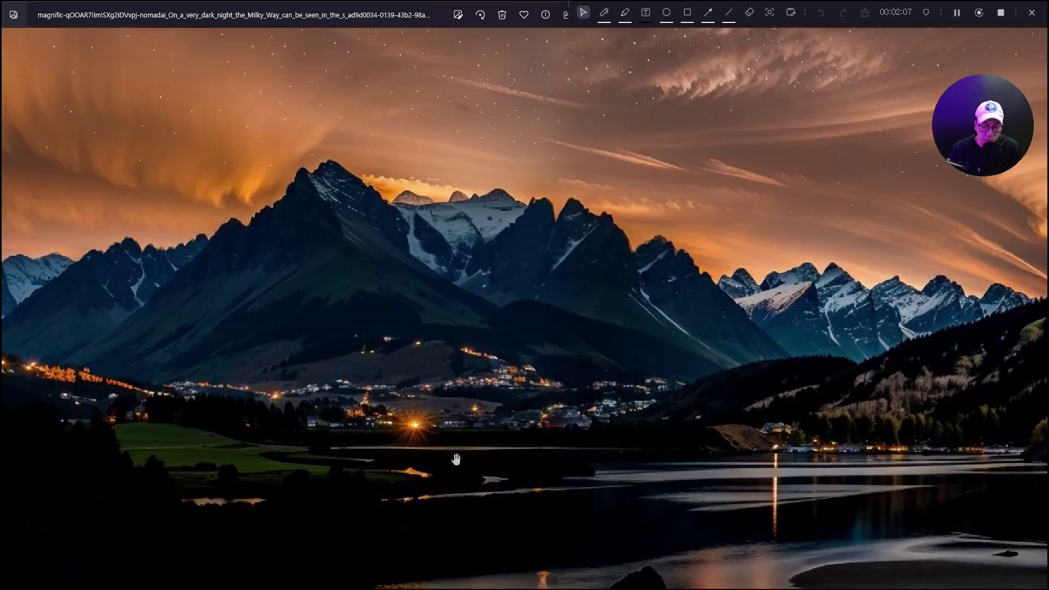
Examine the mountains, lakeside lights, winding riverbed and horizon in the upscaled Milky Way panorama
scroll(659, 442, down, 3)
drag(662, 491, 661, 211)
drag(688, 430, 1039, 174)
drag(285, 328, 807, 346)
drag(321, 386, 812, 343)
scroll(813, 343, down, 3)
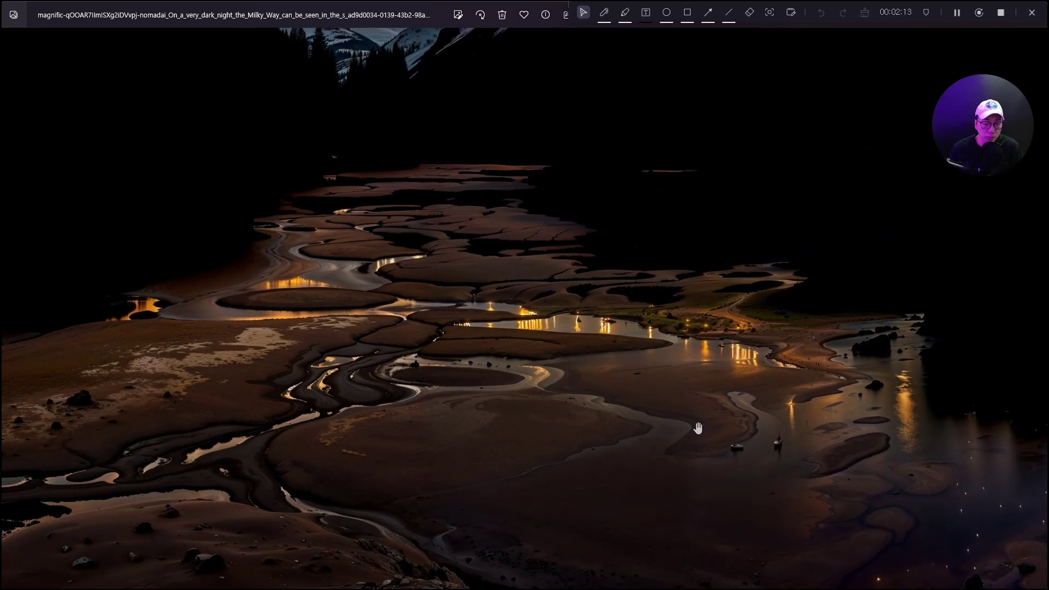
scroll(405, 279, down, 2)
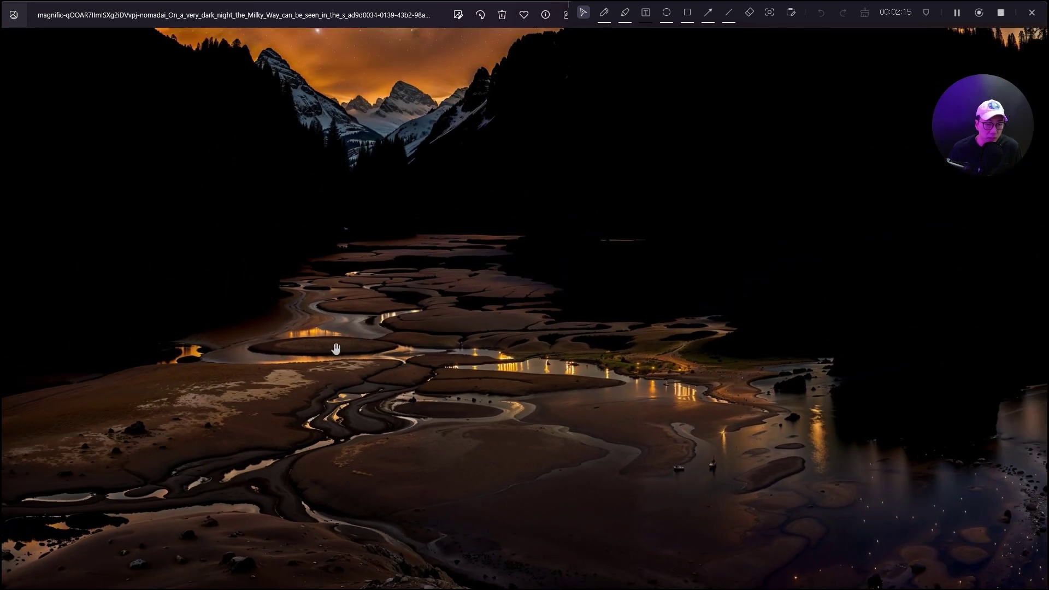
drag(354, 268, 400, 478)
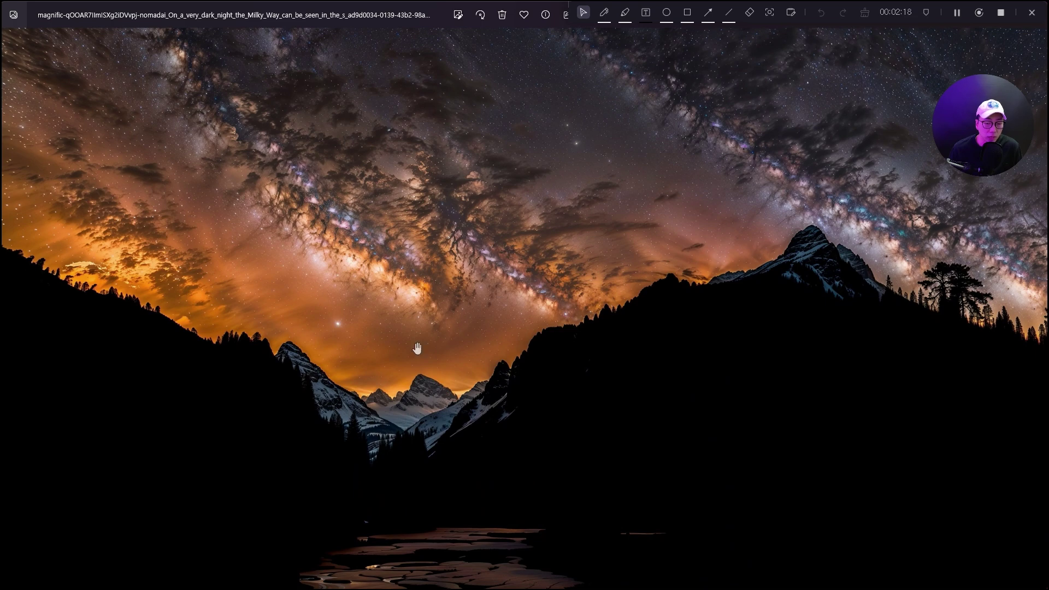
scroll(399, 417, up, 5)
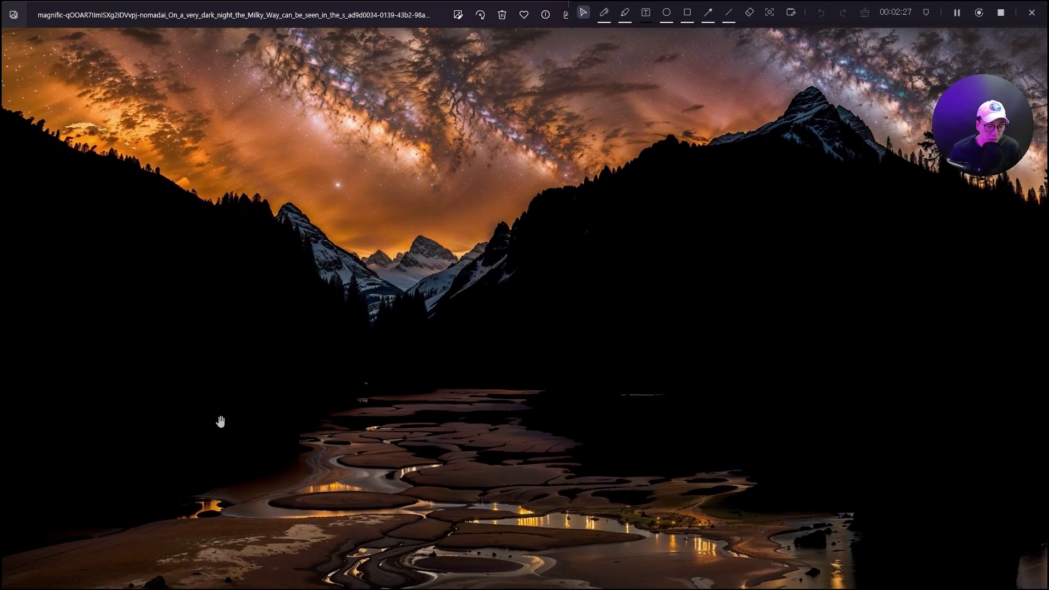
drag(220, 421, 232, 295)
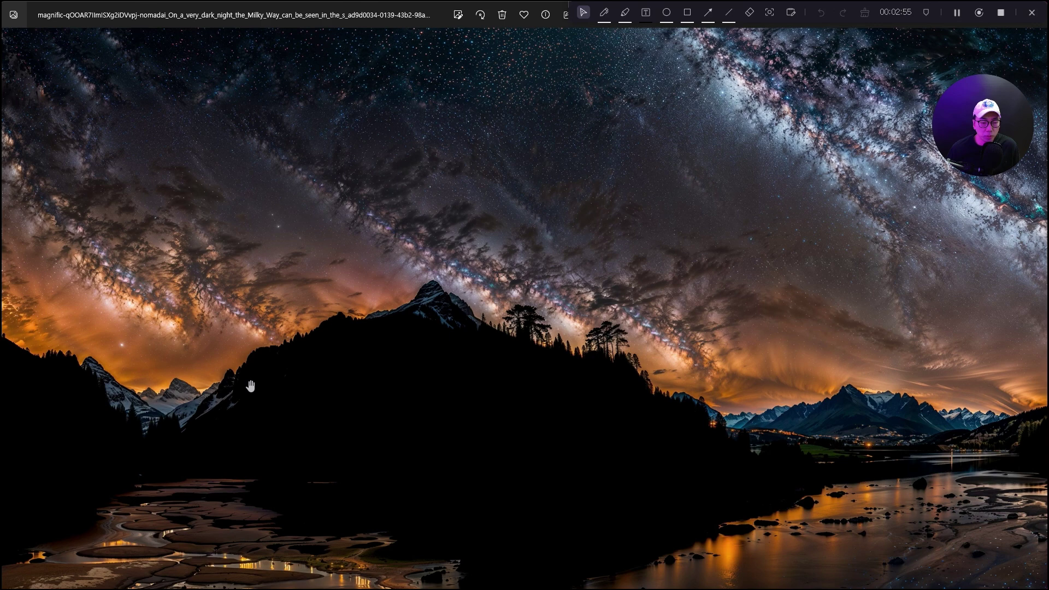
drag(173, 364, 272, 241)
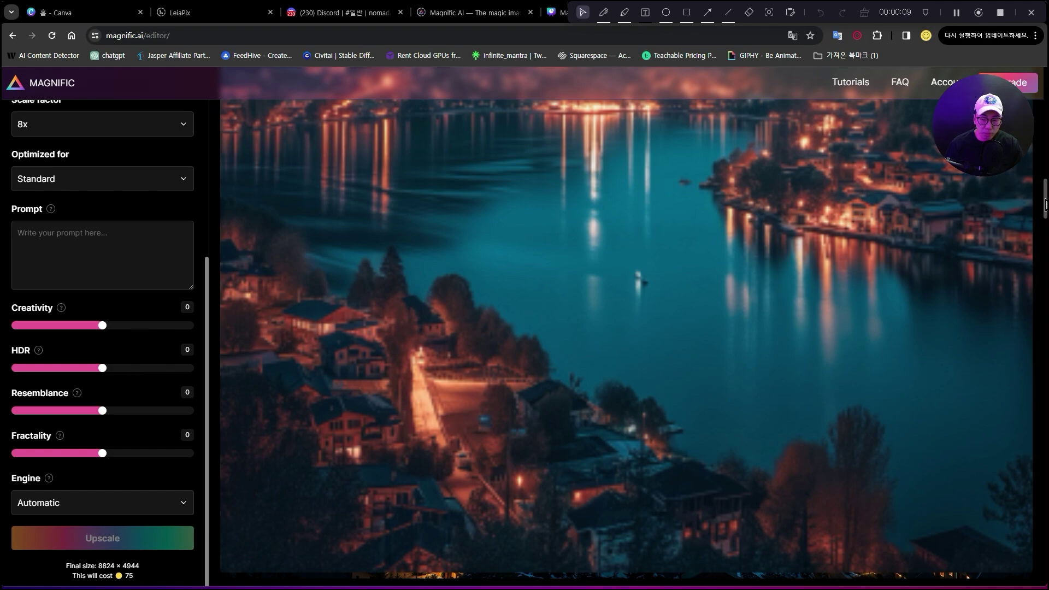
In the Magnific editor, compare the before and after versions of the vertical Milky Way image with the lakeside town
scroll(904, 301, up, 10)
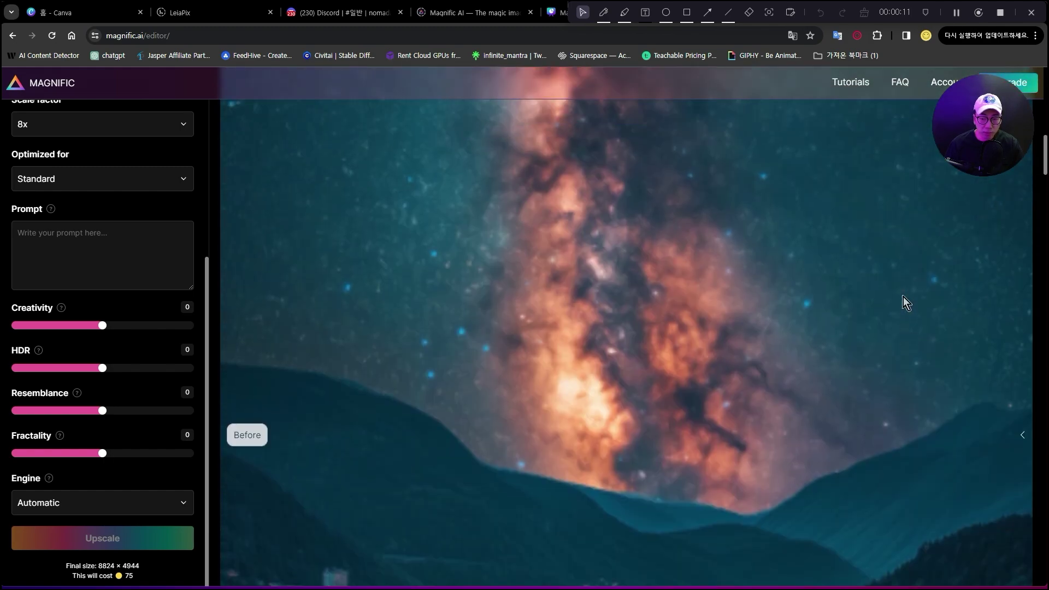
scroll(904, 297, up, 5)
scroll(904, 297, down, 5)
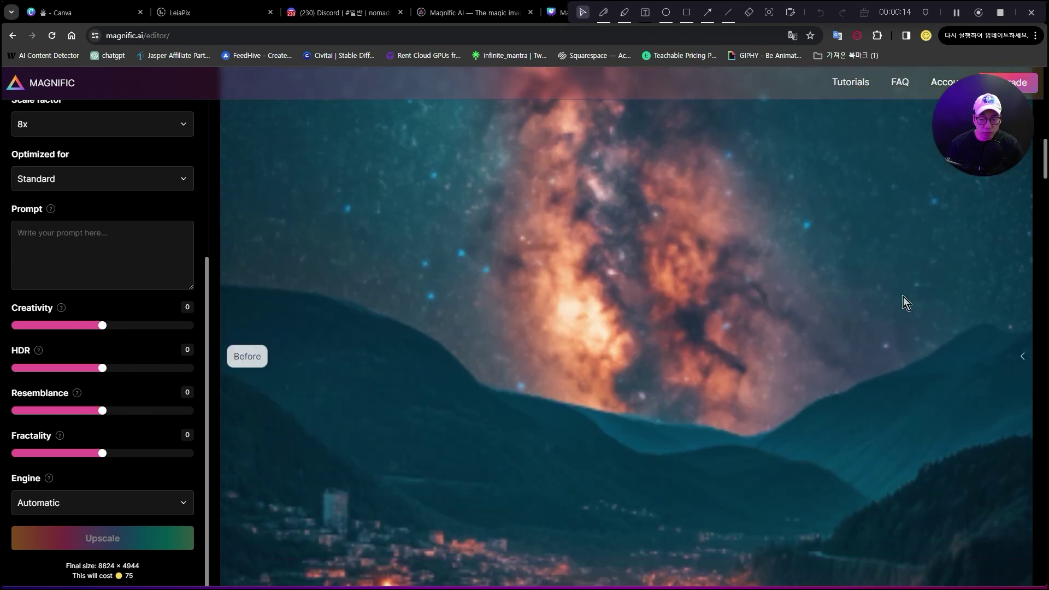
scroll(903, 297, down, 10)
drag(730, 241, 225, 348)
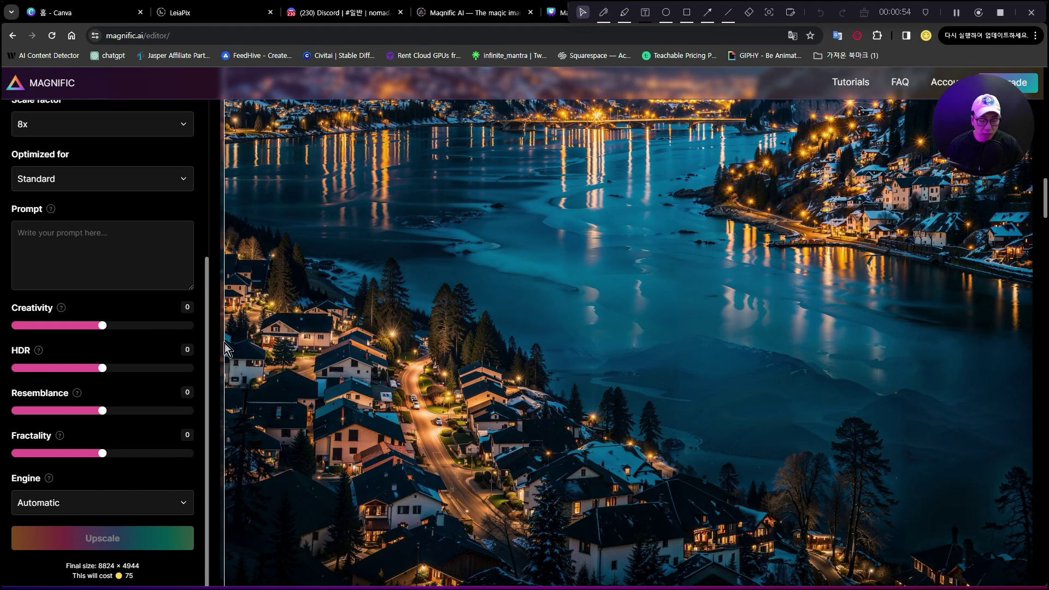
drag(224, 344, 226, 344)
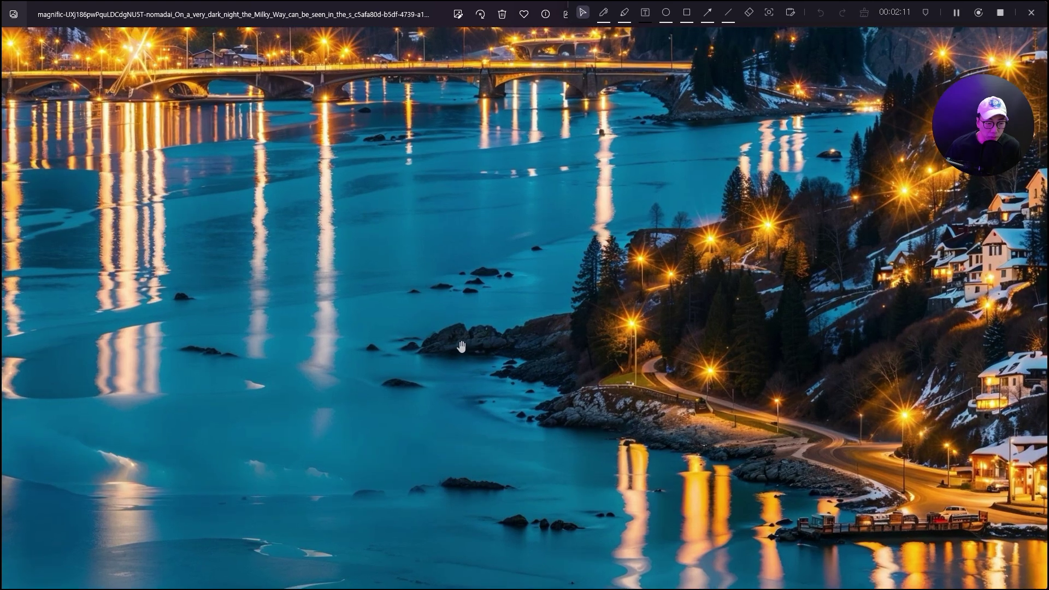
Examine the bridge, shoreline houses and water reflections up close in the upscaled lakeside town image file
scroll(461, 346, up, 1)
drag(461, 346, 476, 394)
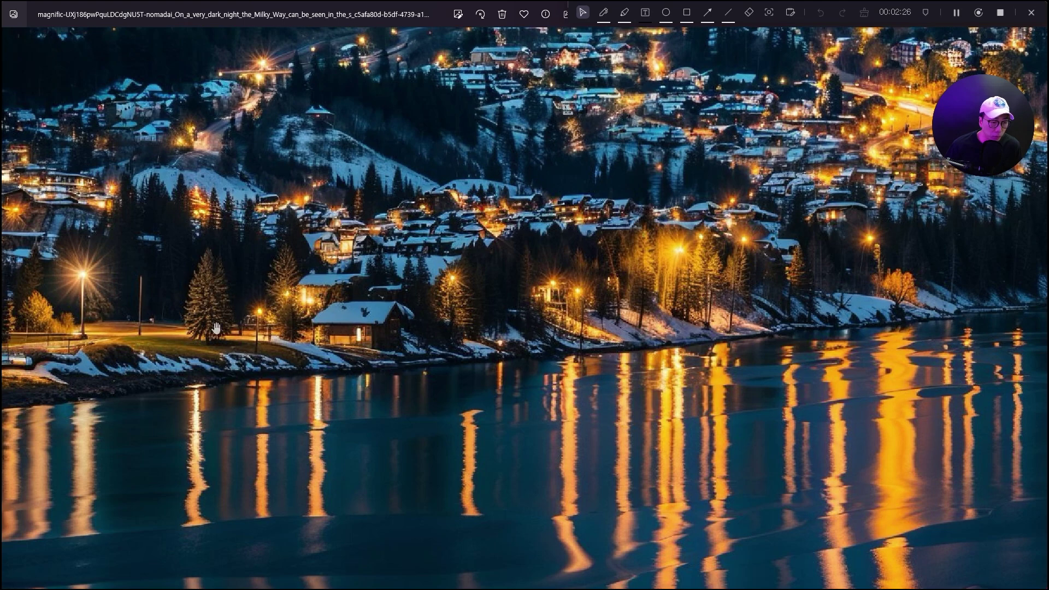
scroll(233, 290, down, 5)
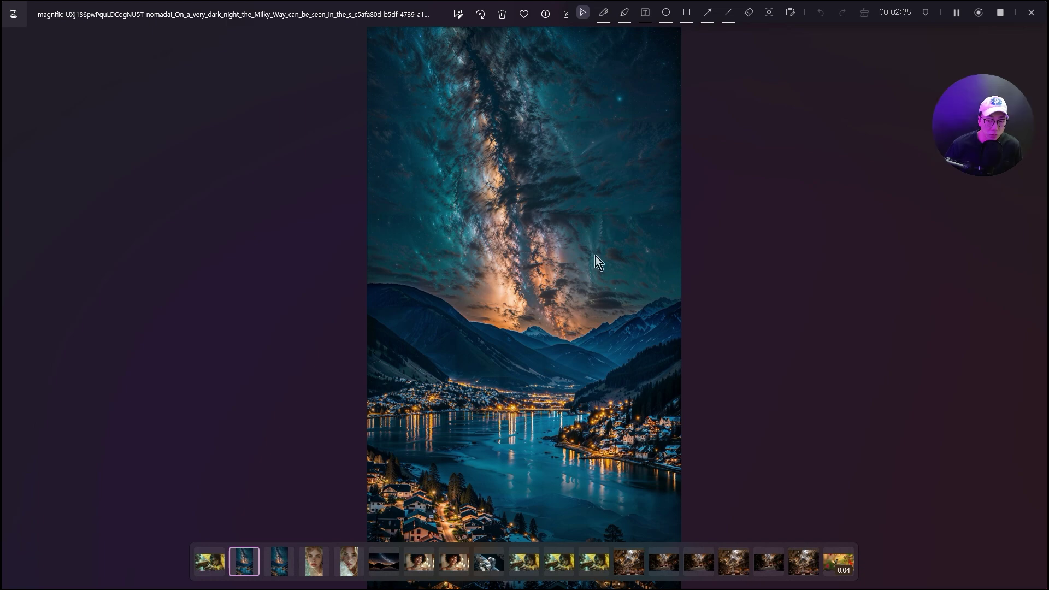
scroll(534, 352, up, 5)
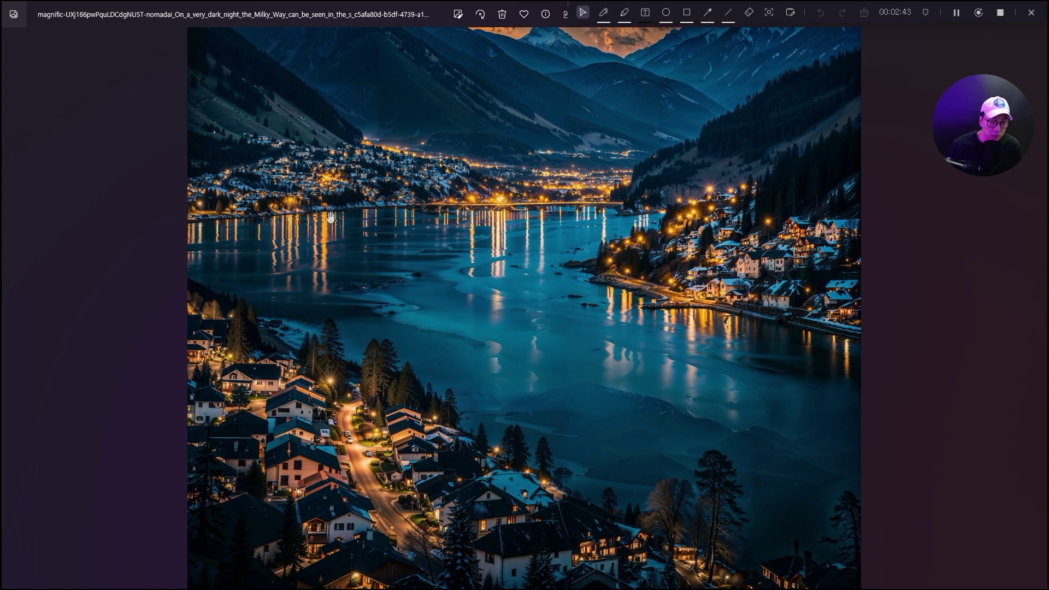
scroll(331, 217, up, 4)
drag(346, 206, 413, 422)
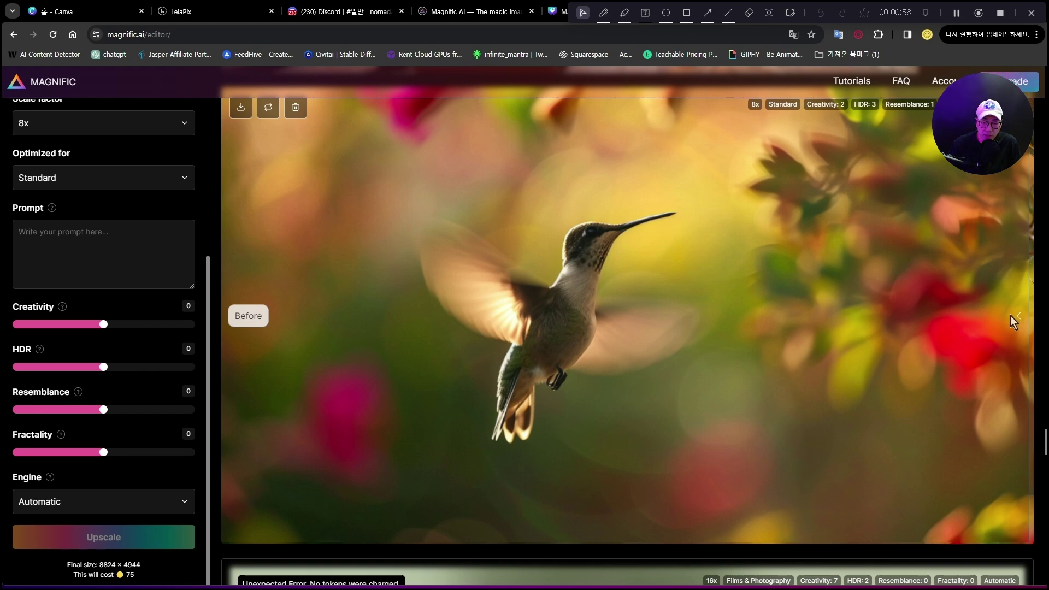
In the Magnific editor, compare the hummingbird's wings, head and feathers before and after the 8x Standard upscale
drag(1011, 316, 415, 316)
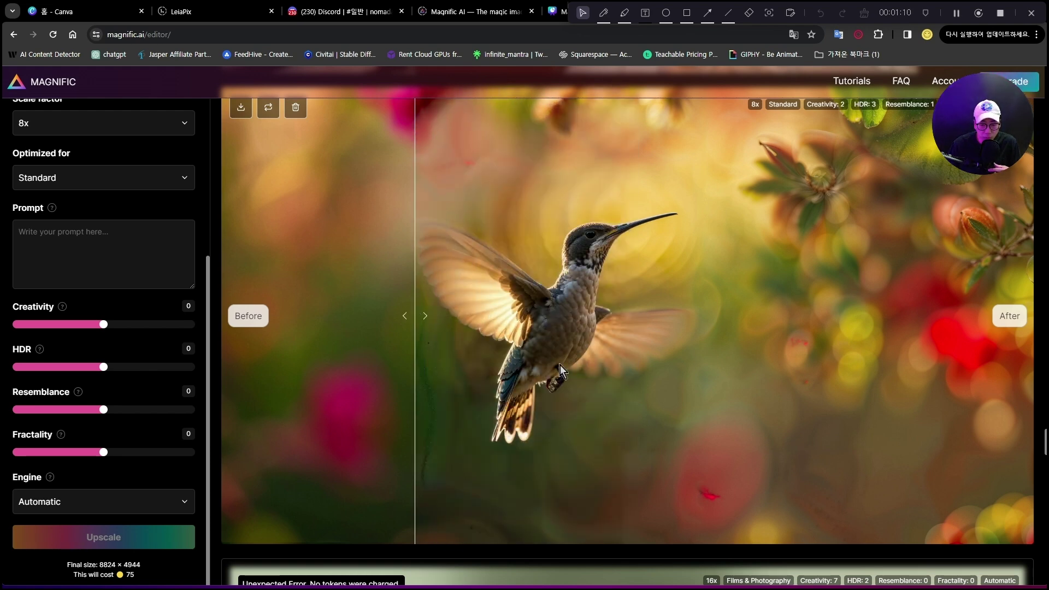
drag(417, 320, 498, 304)
mouse_move(513, 258)
mouse_down()
mouse_move(632, 264)
mouse_move(503, 262)
mouse_move(531, 267)
mouse_up()
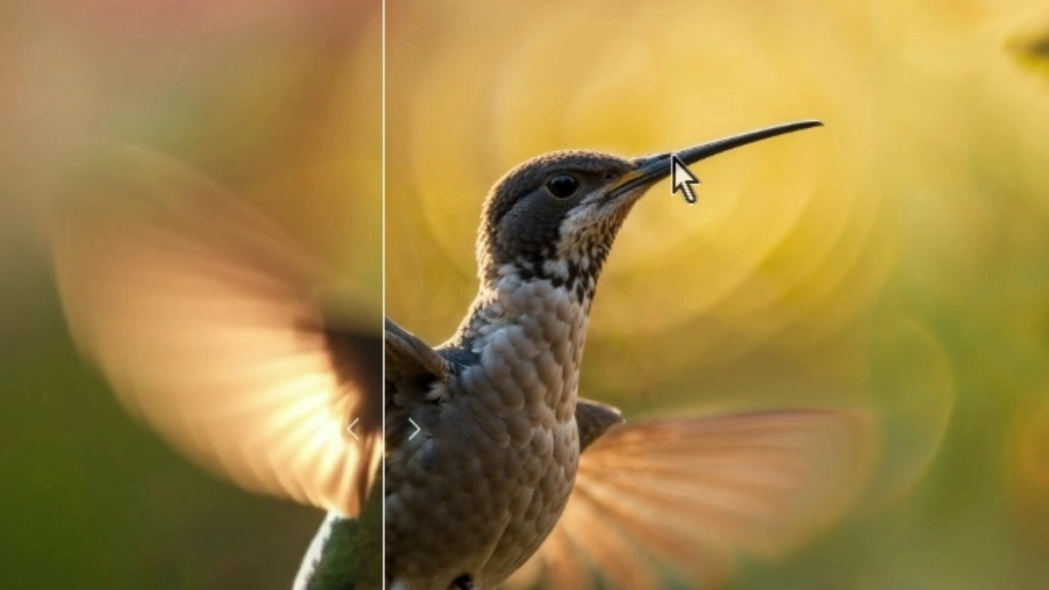
drag(385, 314, 396, 442)
scroll(500, 568, down, 1)
scroll(464, 547, down, 3)
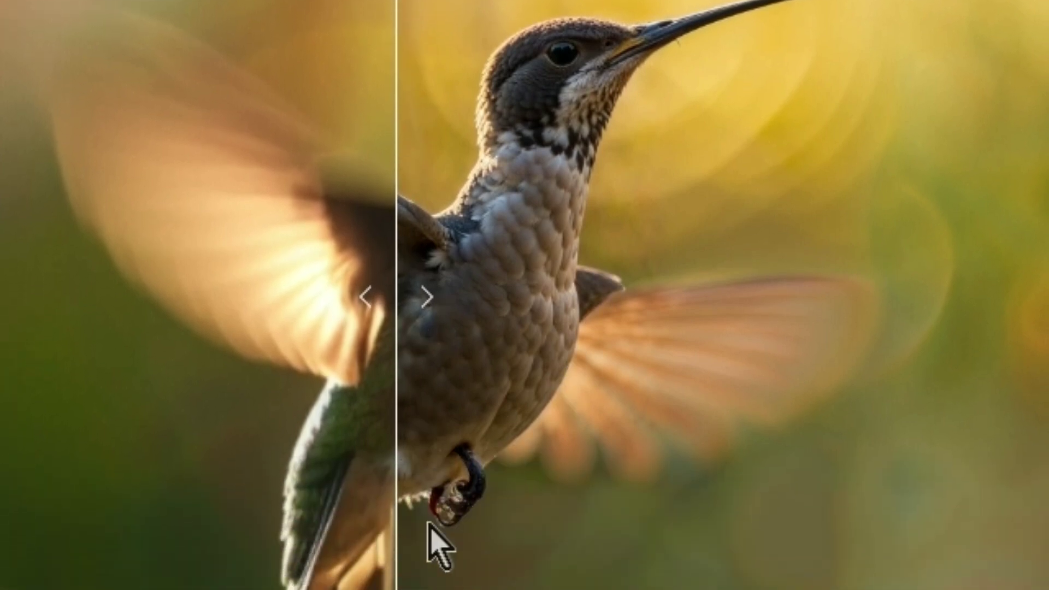
drag(419, 309, 663, 268)
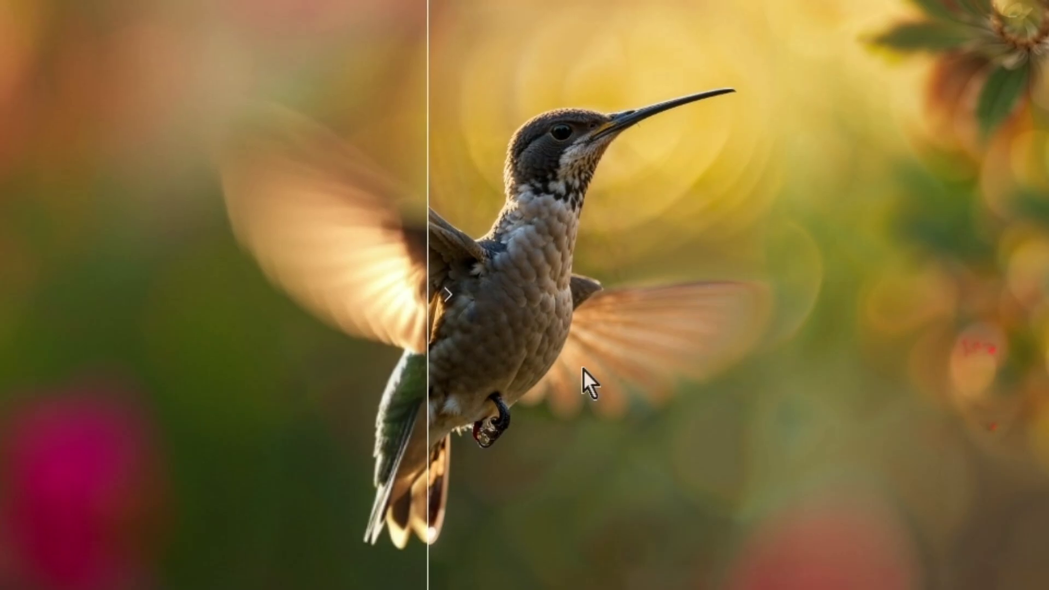
drag(430, 270, 176, 273)
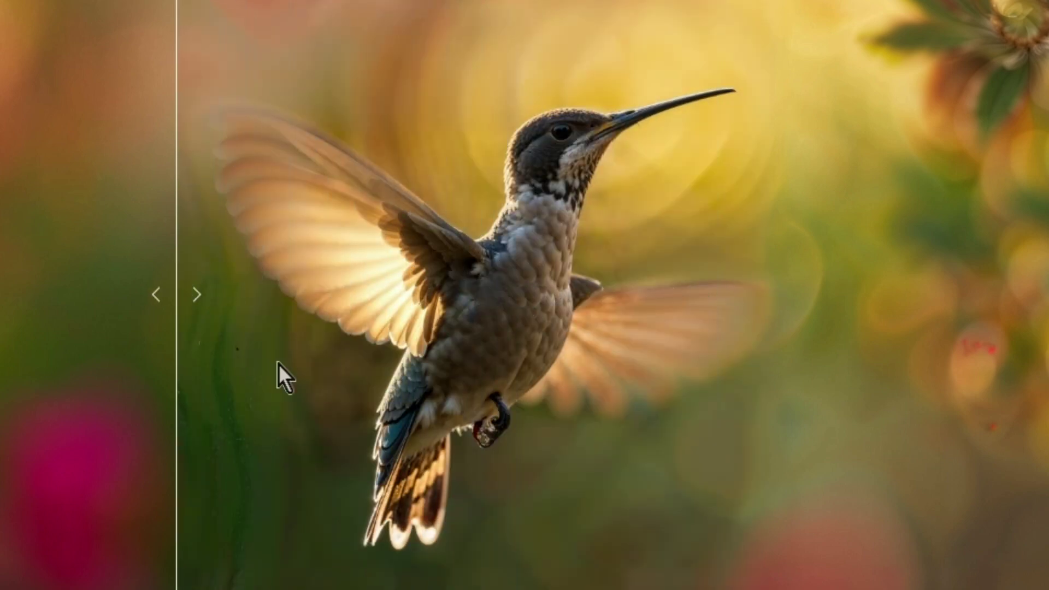
drag(224, 312, 1, 224)
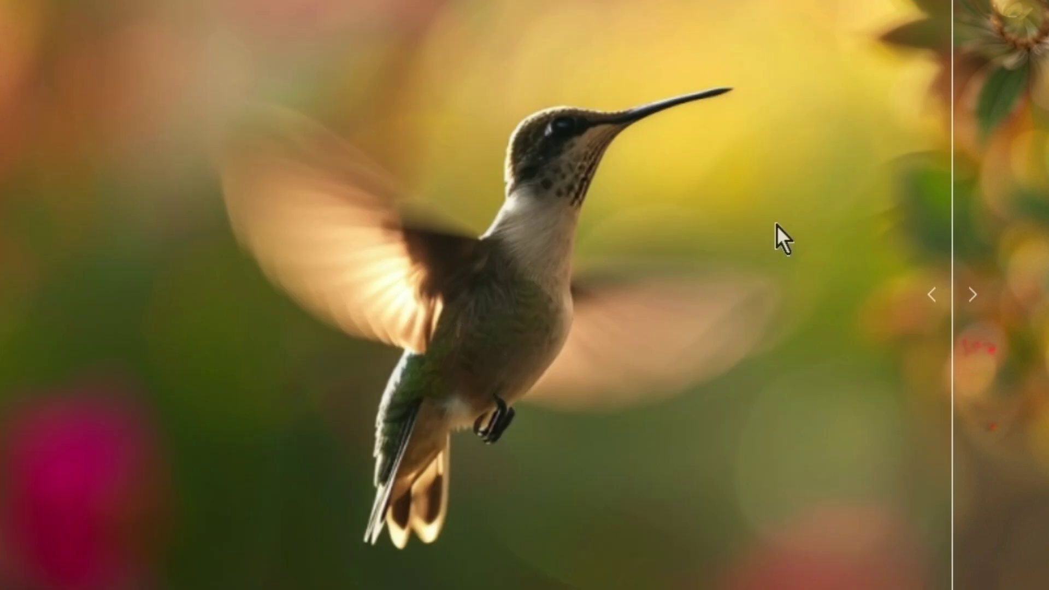
drag(960, 292, 76, 361)
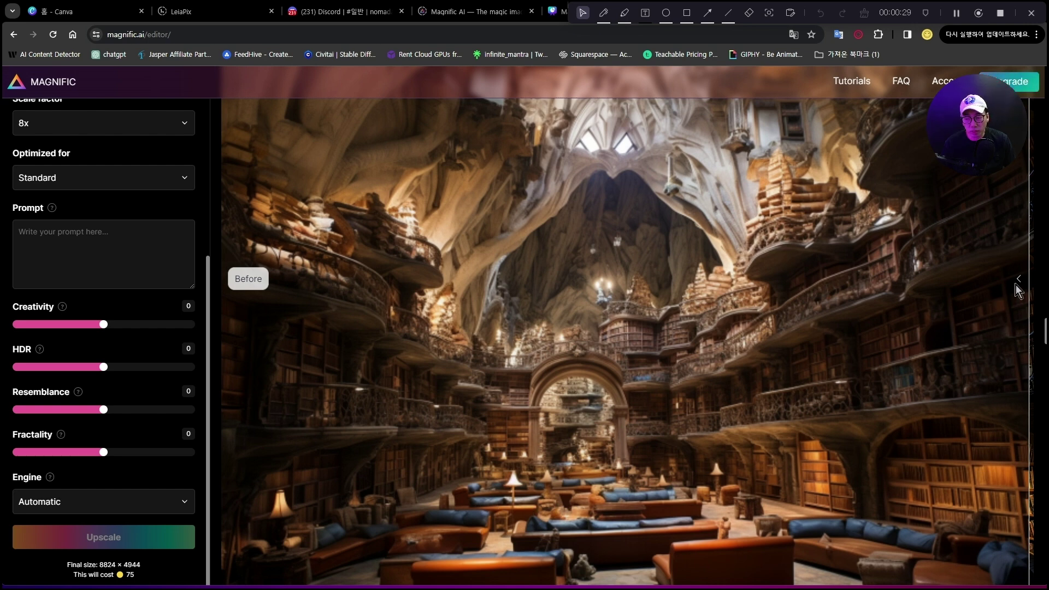
Compare the cave library before and after upscaling, and examine the furniture and bookshelves in the upscaled file
drag(1029, 290, 252, 308)
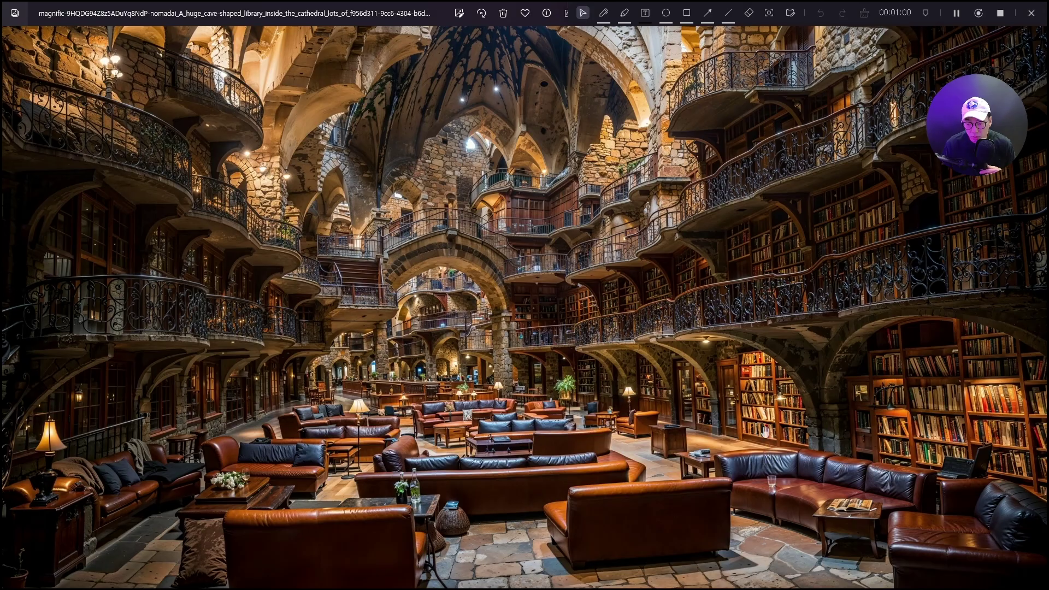
scroll(766, 429, up, 5)
scroll(767, 425, up, 5)
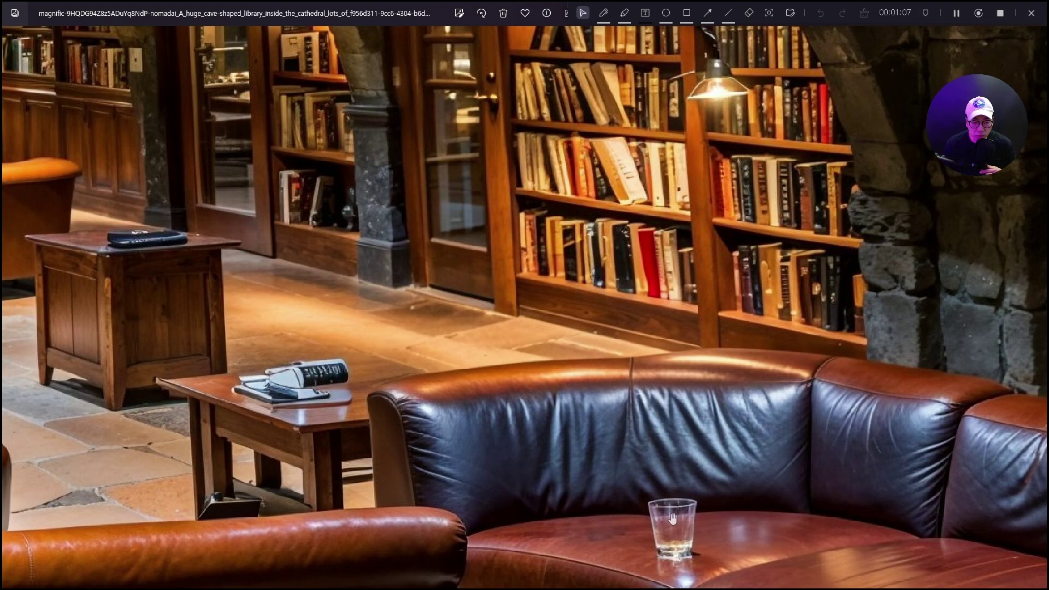
scroll(517, 157, down, 5)
scroll(524, 300, up, 3)
drag(251, 328, 578, 301)
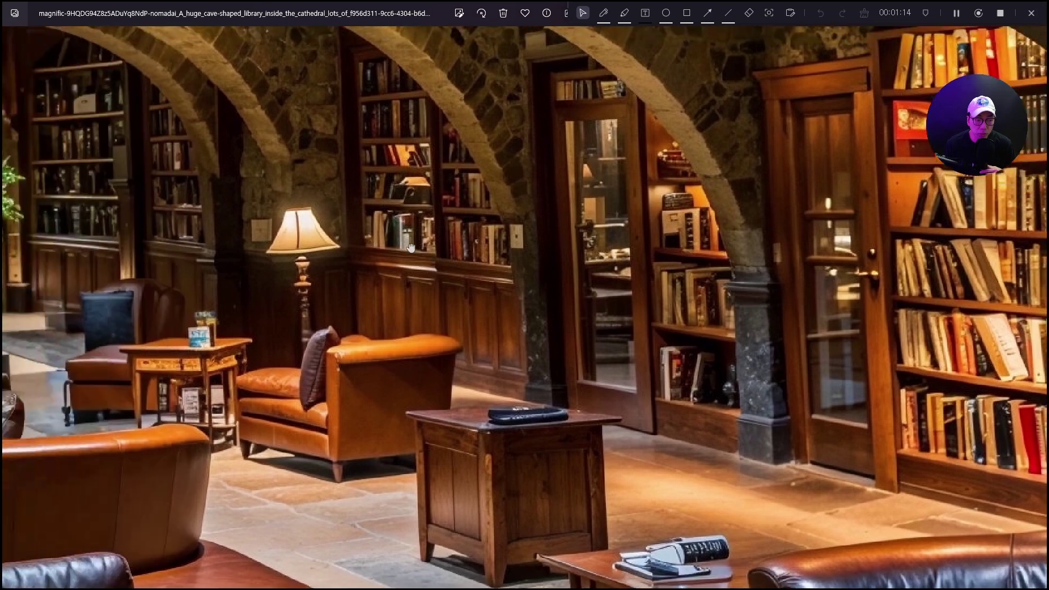
drag(334, 254, 356, 255)
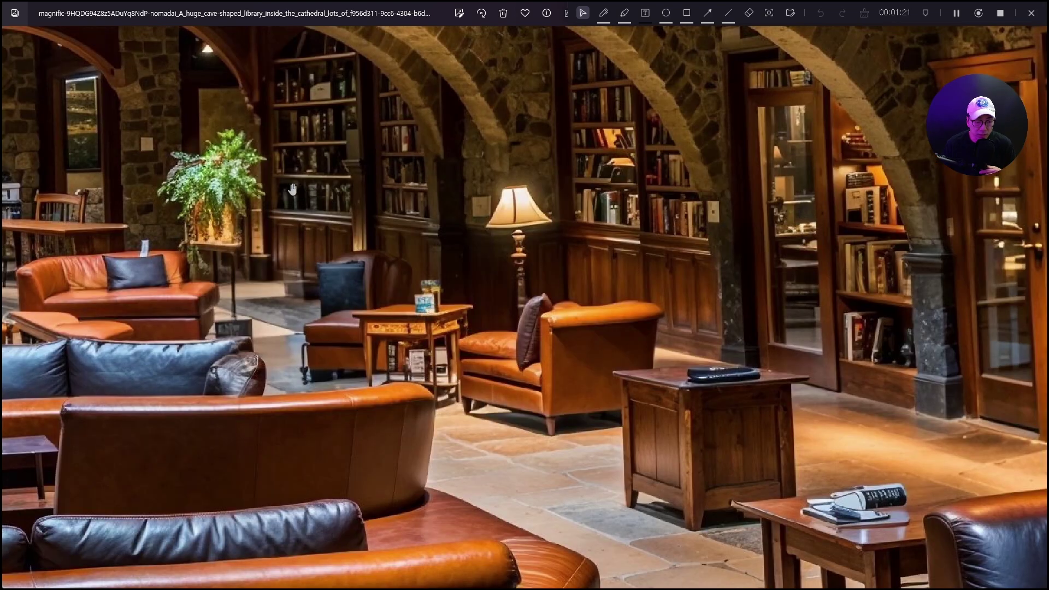
drag(263, 274, 465, 302)
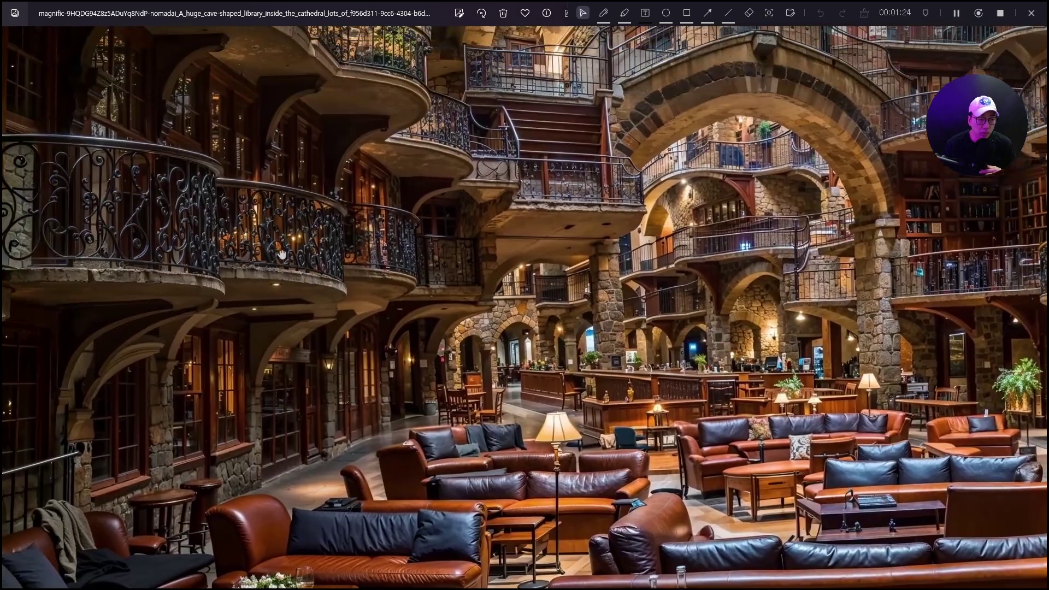
Examine the wrought-iron balconies, staircase, stone arch and vaulted ceiling in the upscaled cave library image
scroll(272, 249, up, 2)
scroll(213, 230, up, 1)
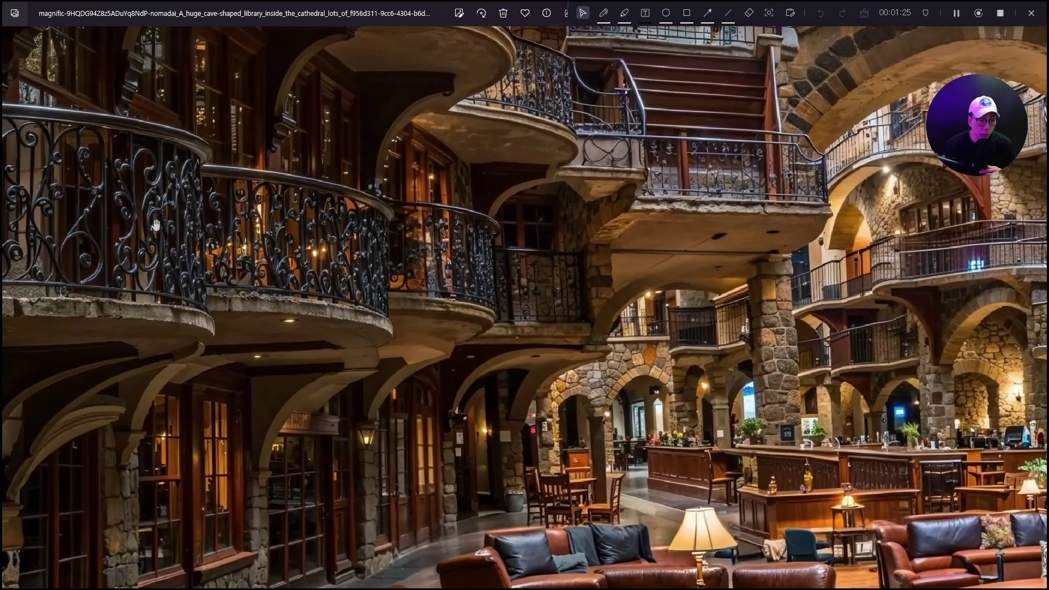
scroll(359, 242, up, 2)
drag(355, 245, 177, 337)
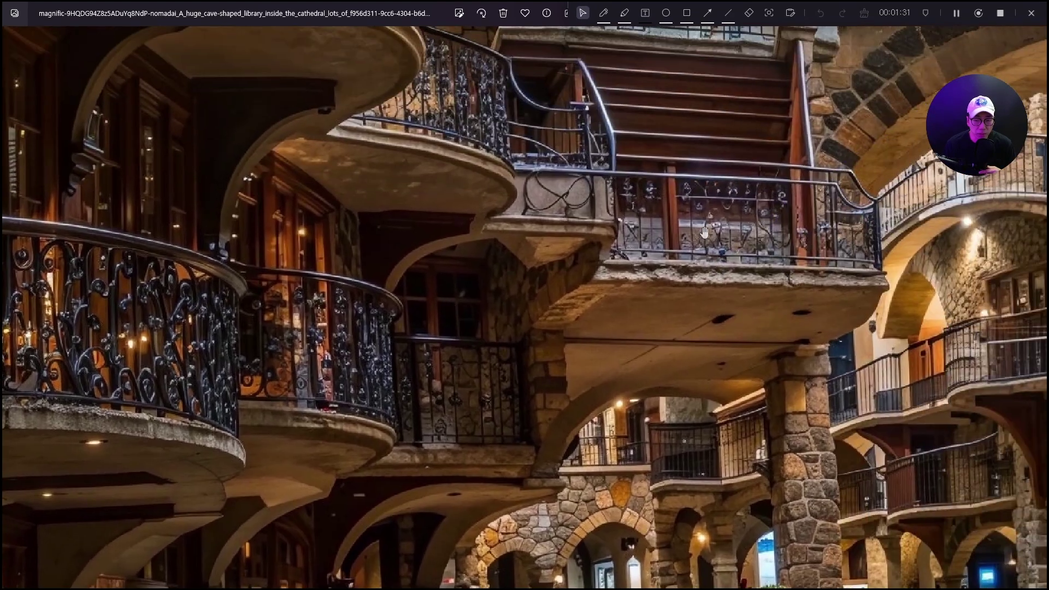
drag(727, 227, 492, 274)
drag(825, 247, 430, 263)
scroll(503, 336, up, 3)
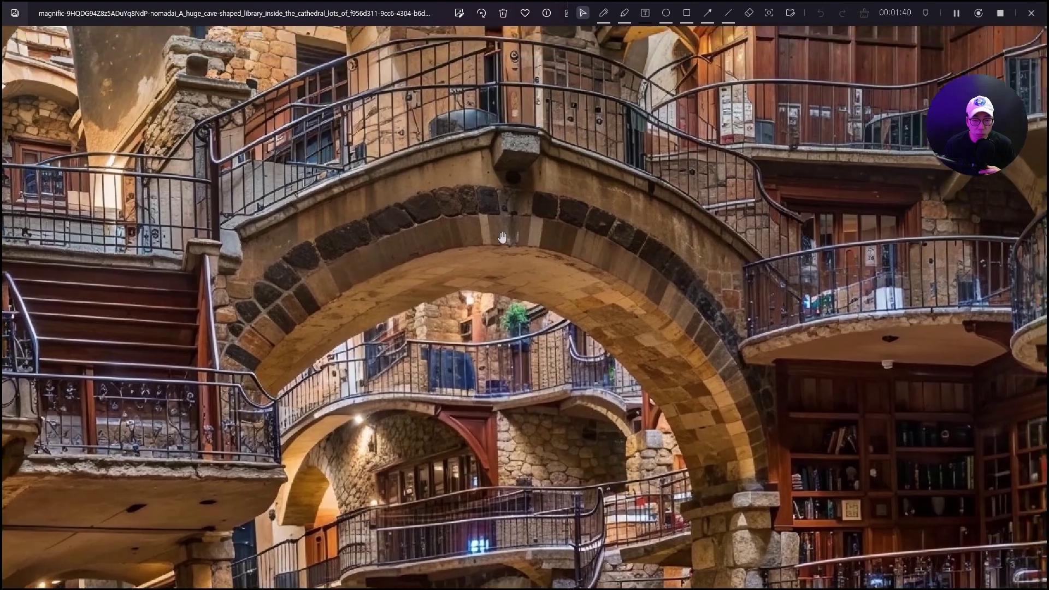
scroll(459, 194, down, 5)
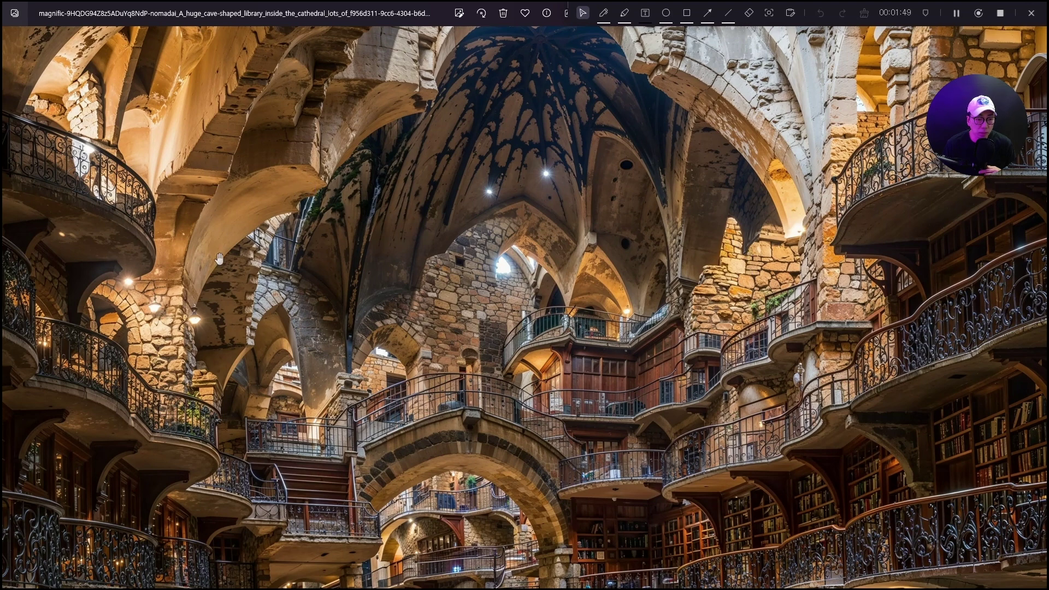
Examine the dark dome, stone arches and skylit vault in the upper part of the upscaled cave library image
drag(424, 178, 395, 352)
drag(371, 168, 469, 346)
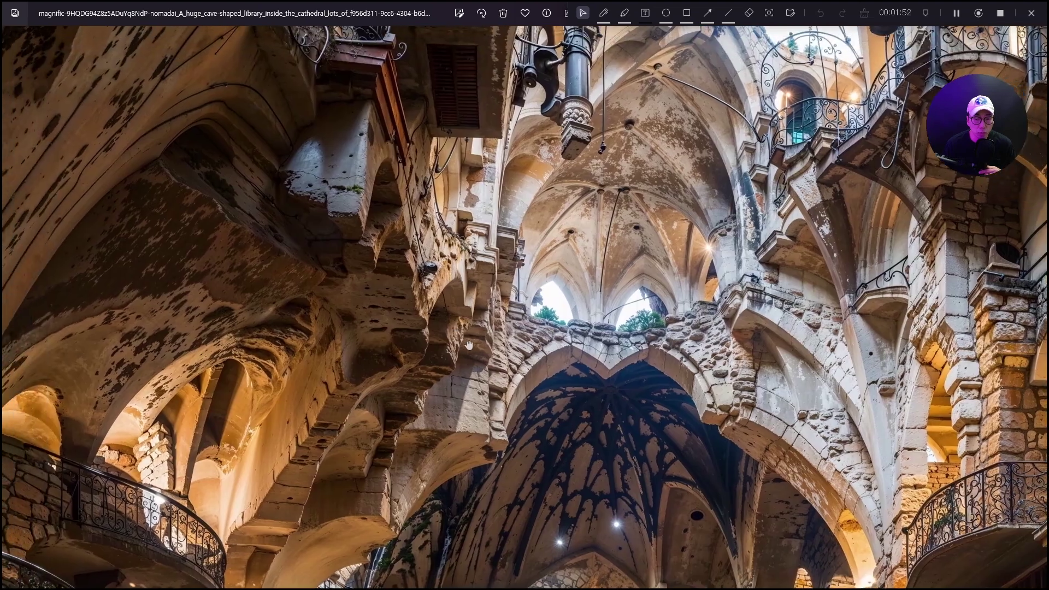
scroll(623, 273, down, 1)
scroll(623, 274, down, 2)
drag(578, 284, 473, 280)
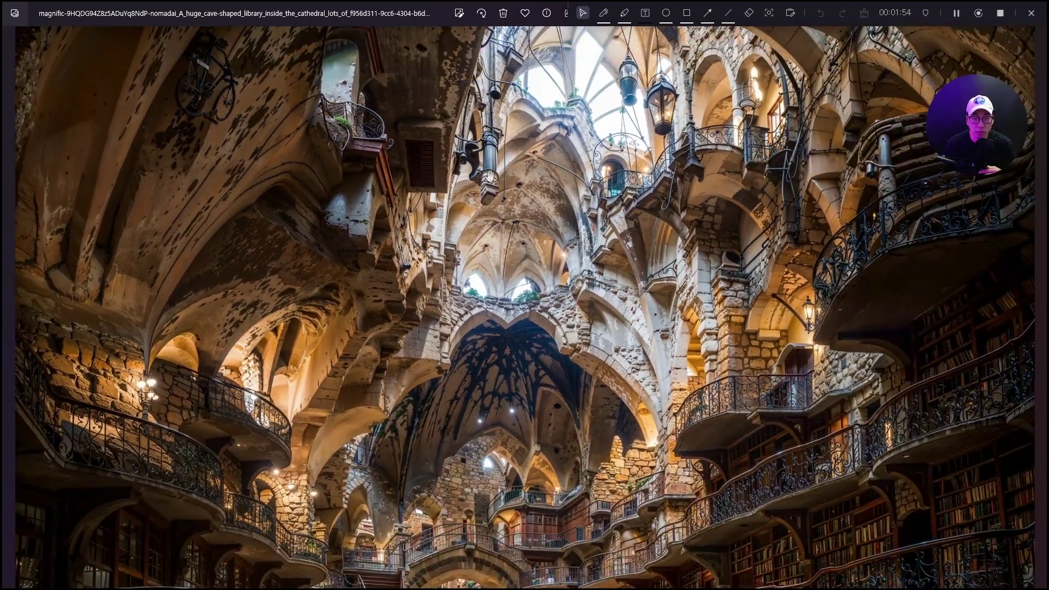
Examine the weathered stonework, hanging cables and ribbed ceiling up close in the upscaled cave library image
scroll(481, 164, up, 2)
drag(681, 186, 563, 229)
scroll(565, 143, up, 2)
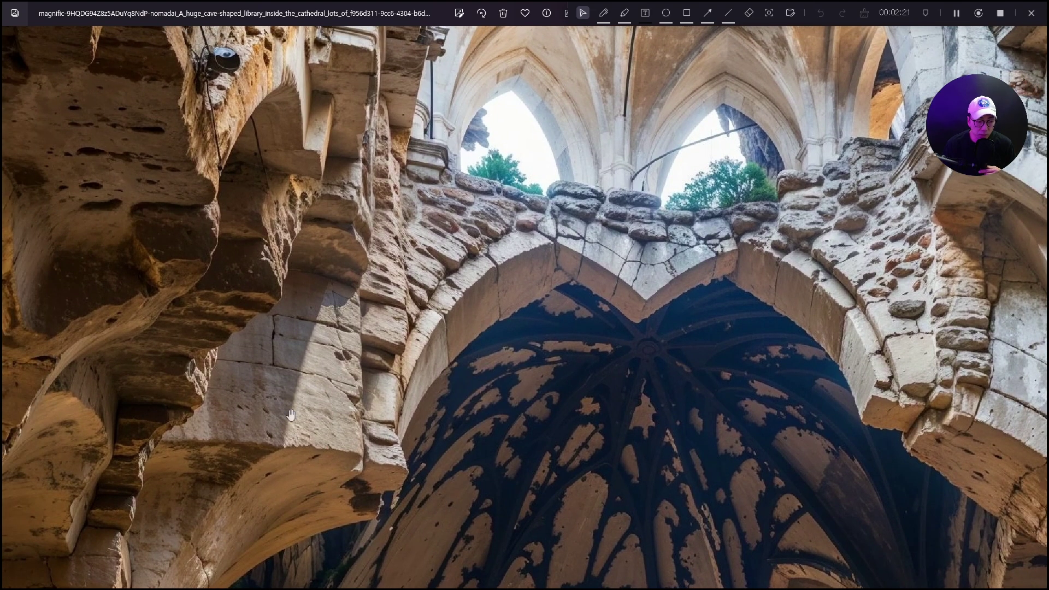
drag(124, 180, 414, 320)
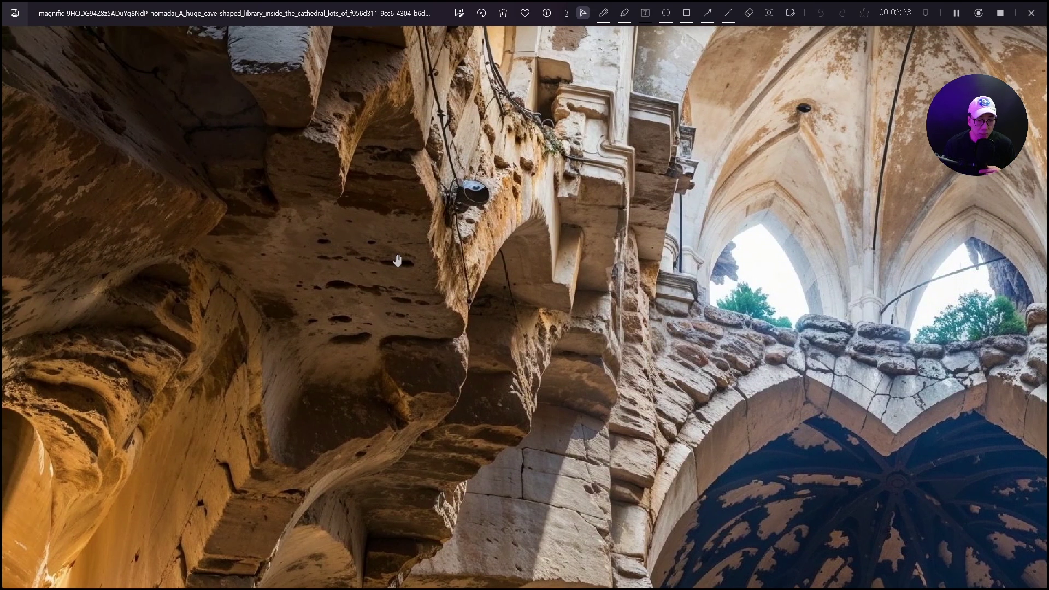
drag(276, 241, 399, 390)
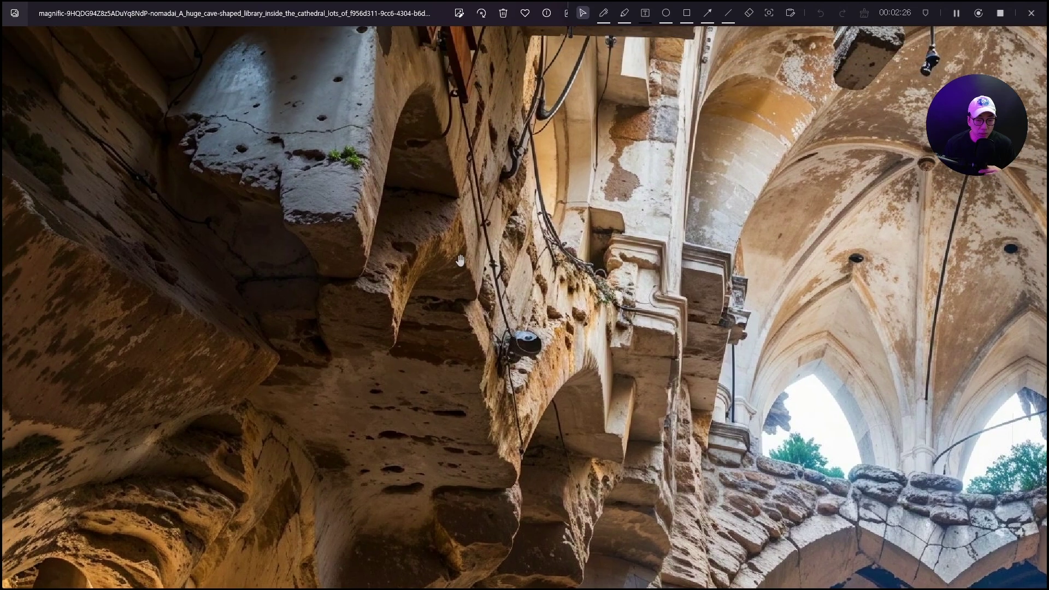
drag(556, 238, 348, 377)
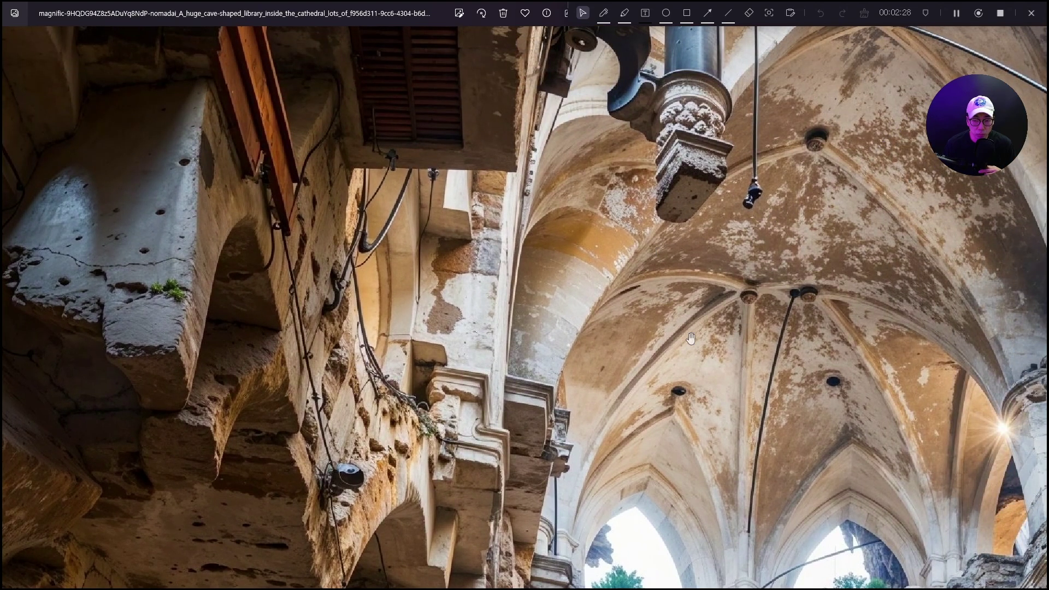
drag(691, 339, 595, 193)
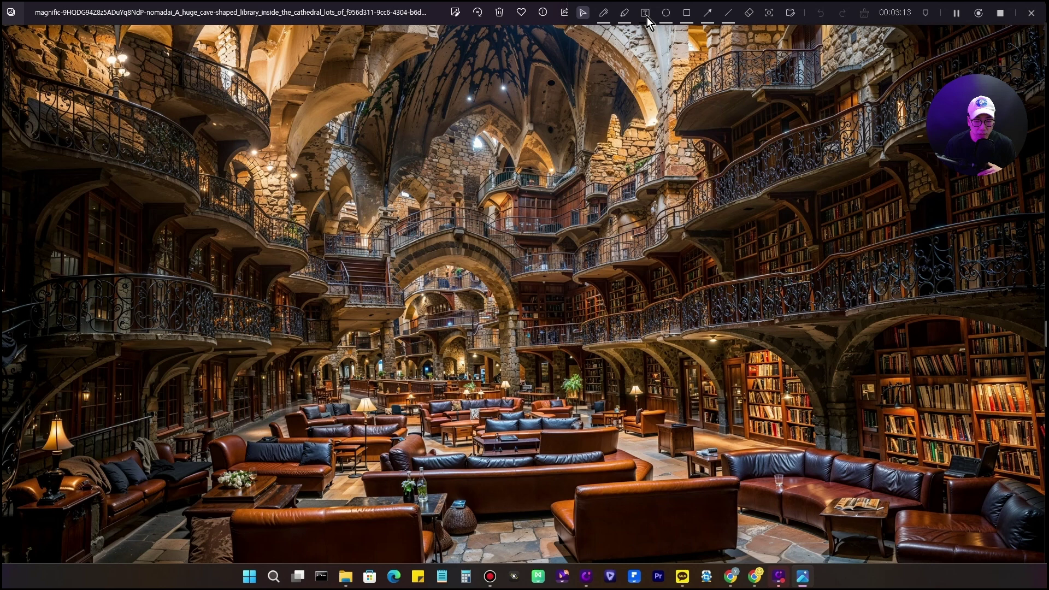
Uncover the original cave library image behind the upscaled one and view it both whole and enlarged
drag(647, 17, 657, 589)
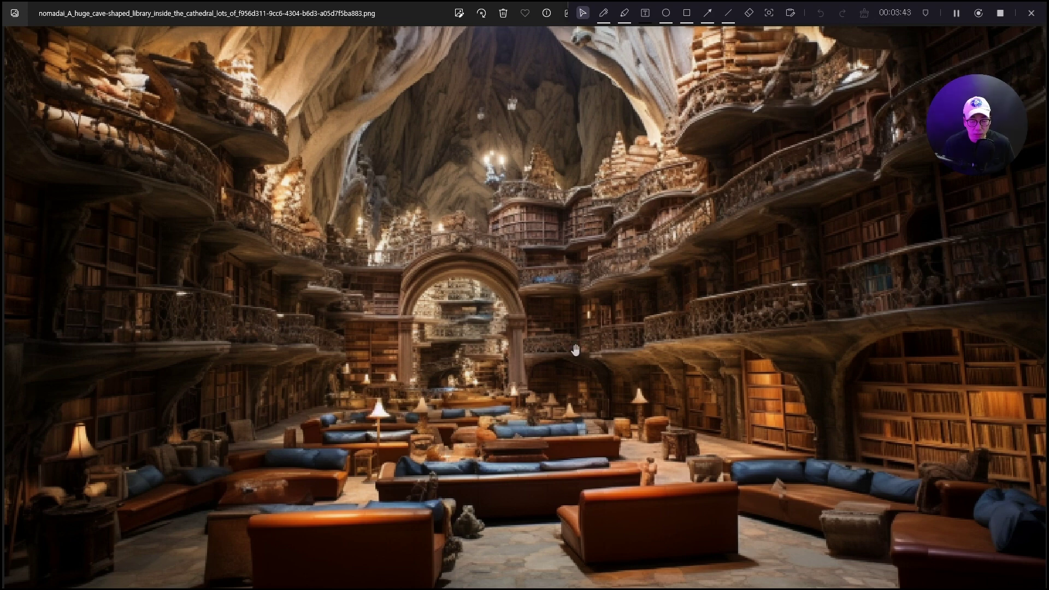
scroll(578, 350, down, 5)
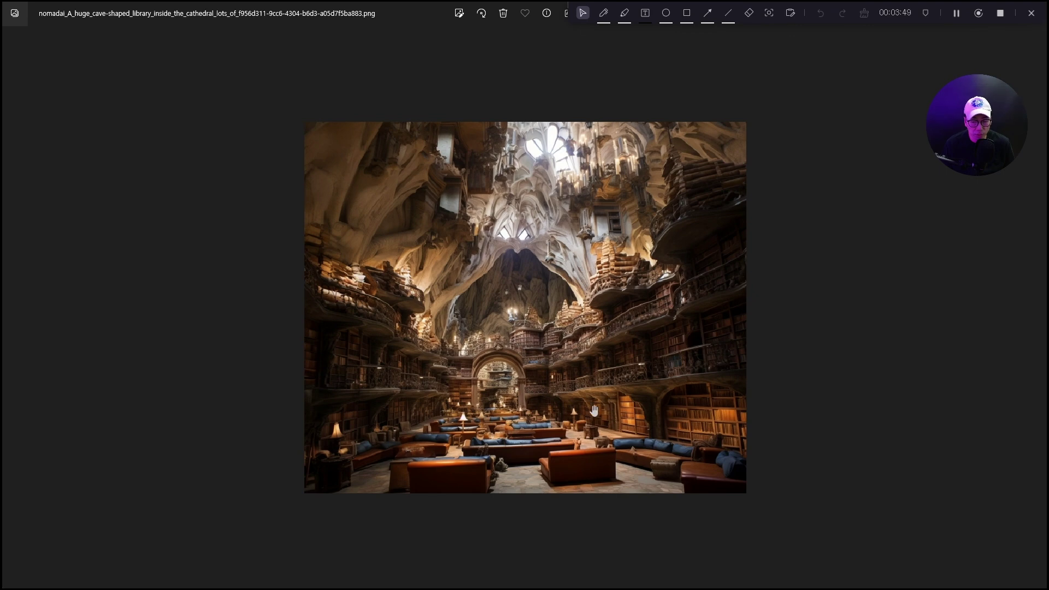
scroll(543, 361, up, 5)
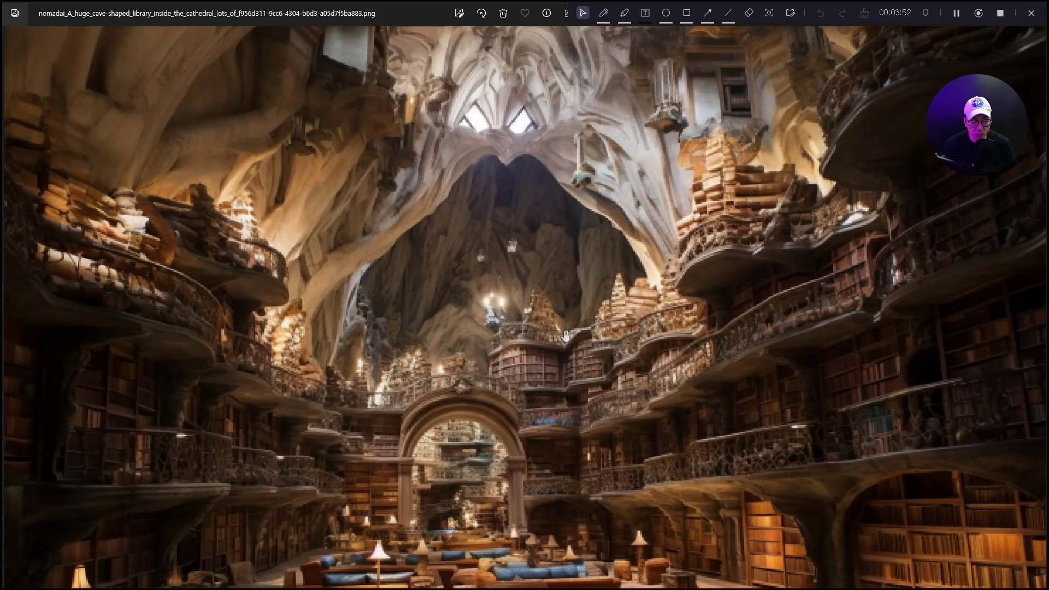
scroll(565, 336, down, 3)
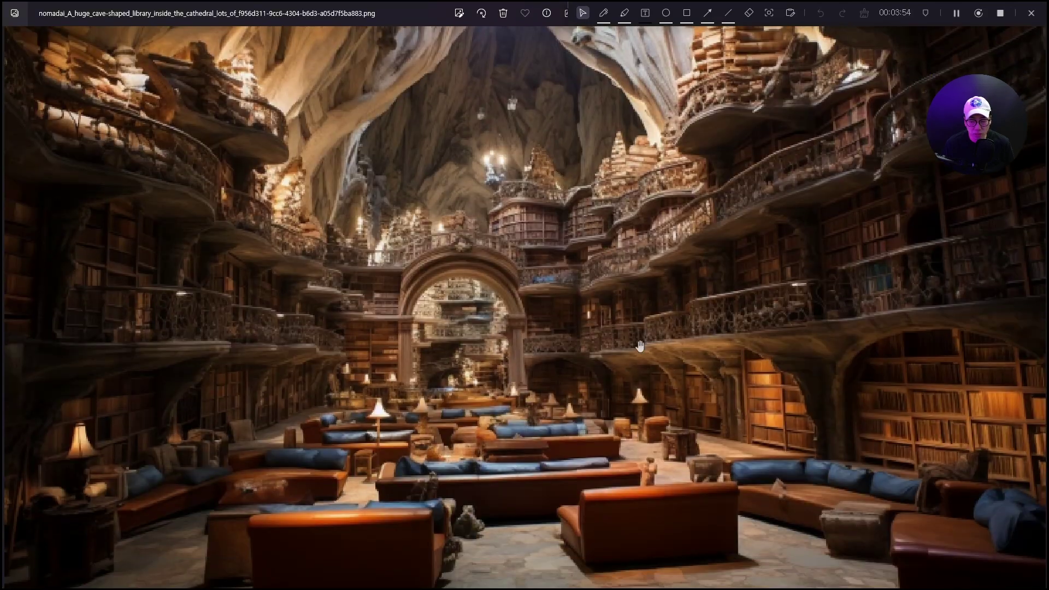
scroll(706, 362, up, 4)
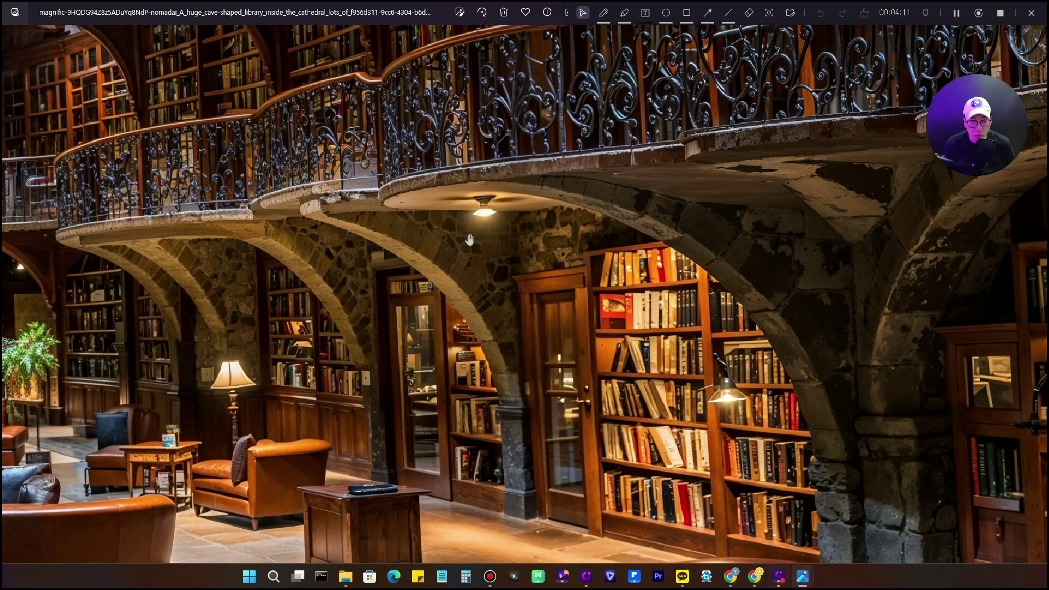
Uncover the original cave library image again and examine its bookshelves, central arch, lamps and sofas up close
drag(373, 15, 401, 588)
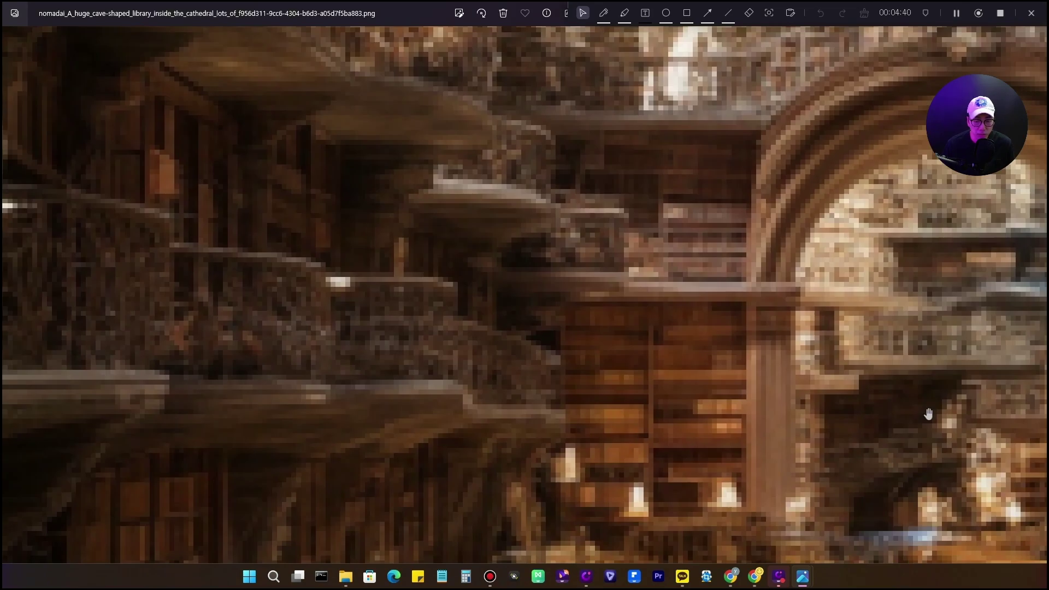
drag(929, 415, 438, 202)
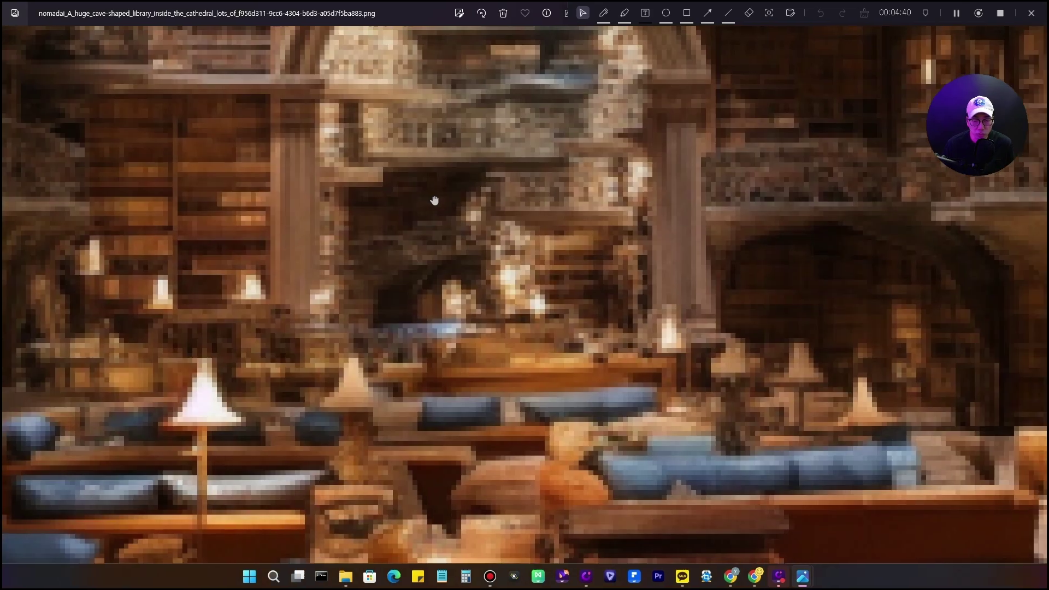
drag(243, 185, 386, 270)
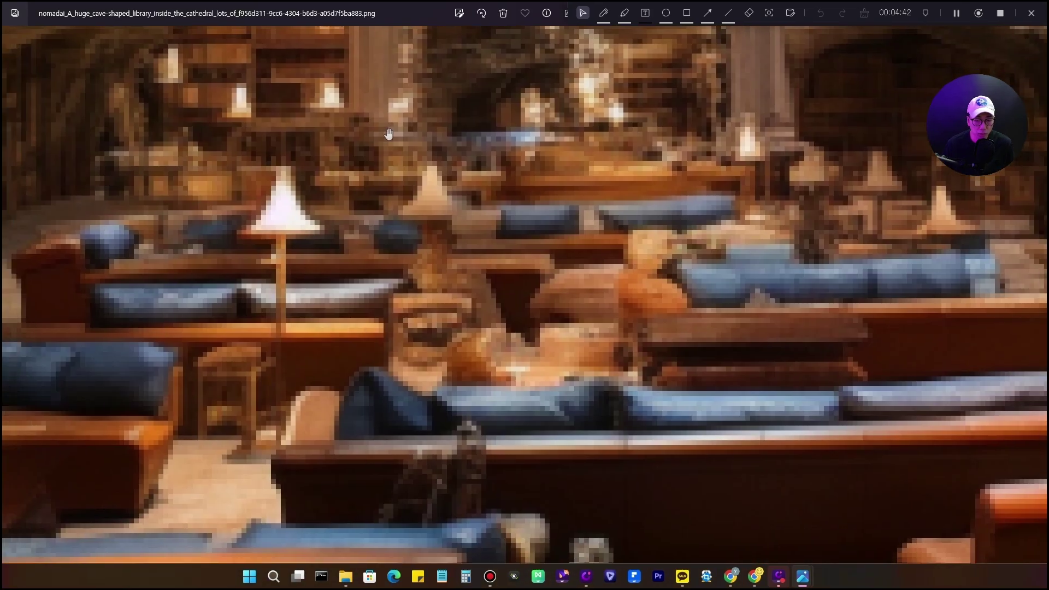
scroll(541, 353, down, 5)
scroll(541, 353, up, 5)
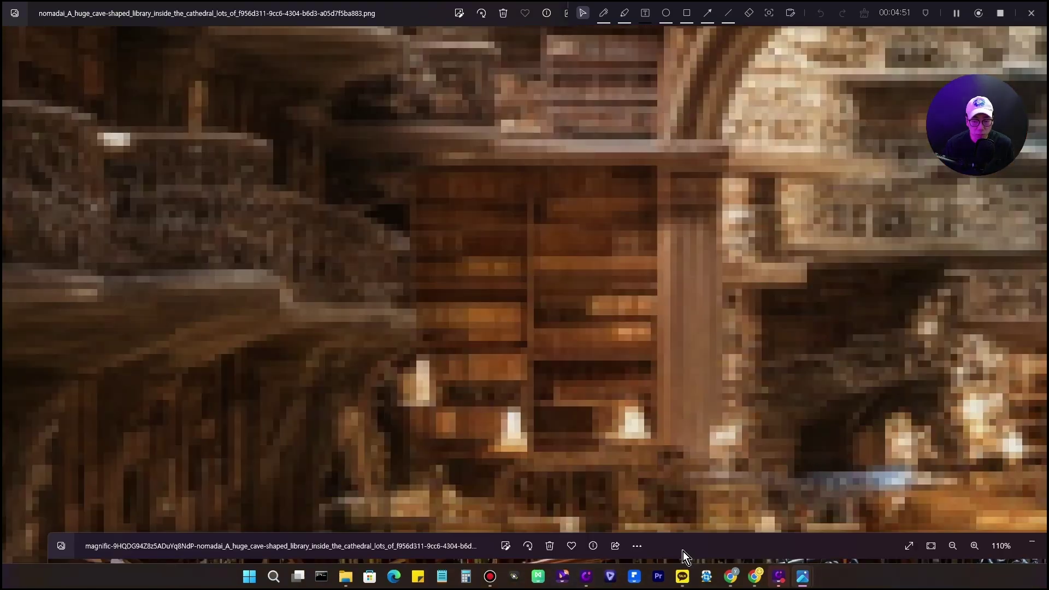
Bring the upscaled cave library image back in front of the original for comparison
key(alt+Tab)
drag(719, 191, 635, 16)
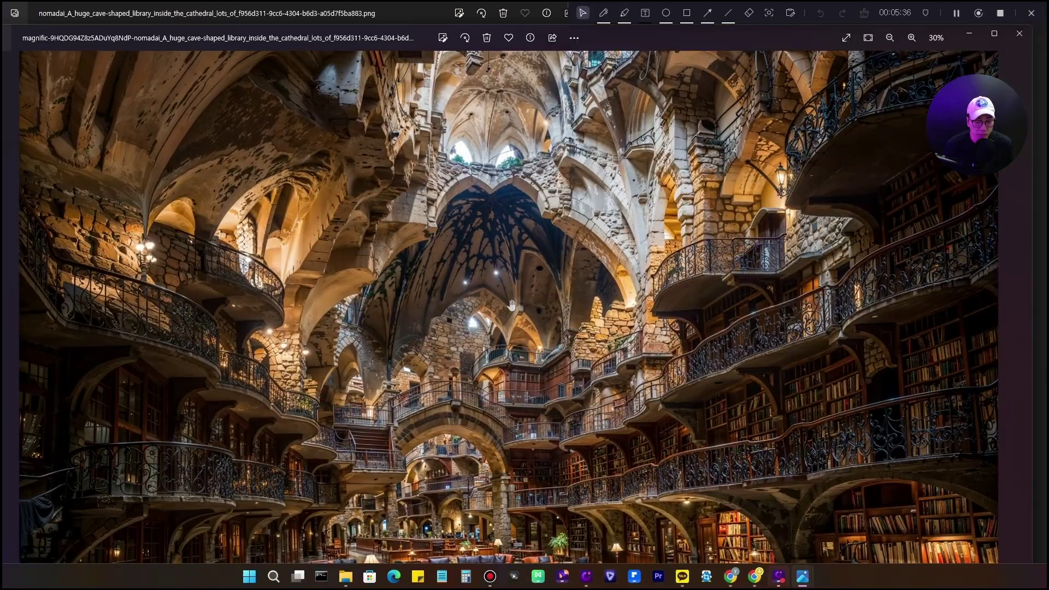
scroll(518, 305, up, 1)
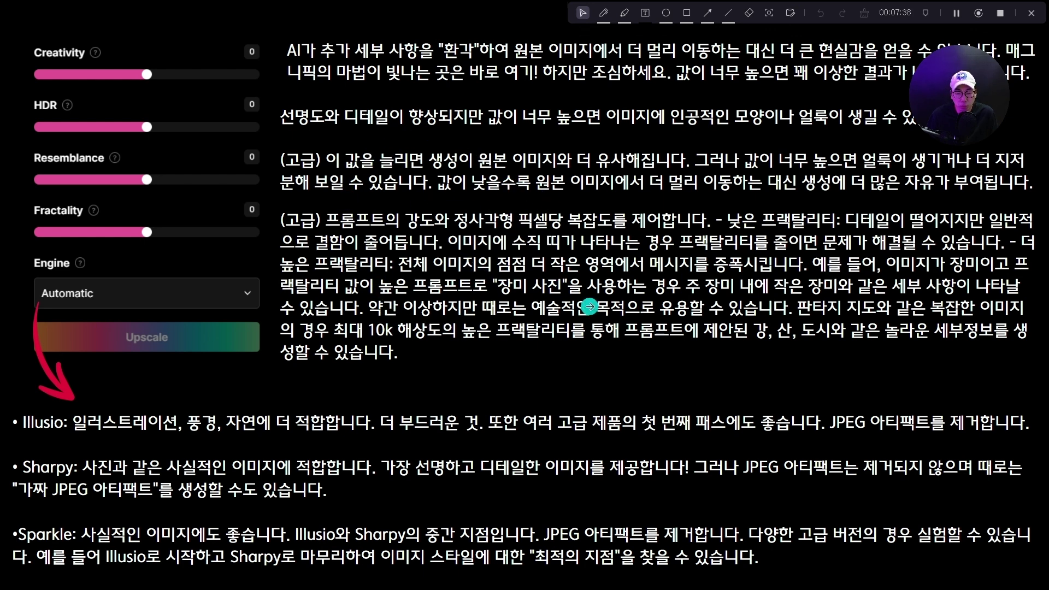
key(Right)
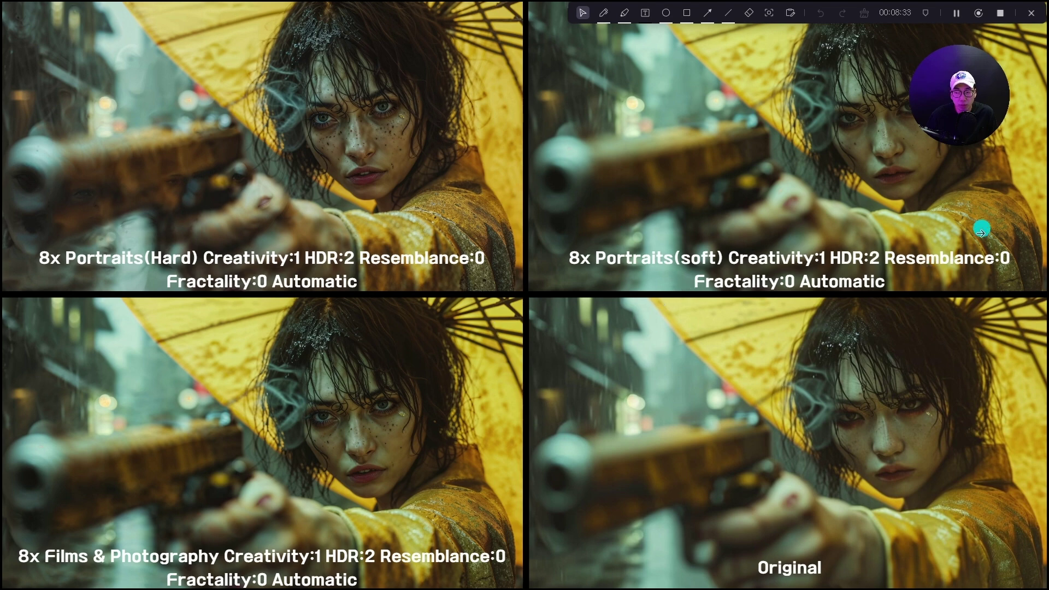
key(Right)
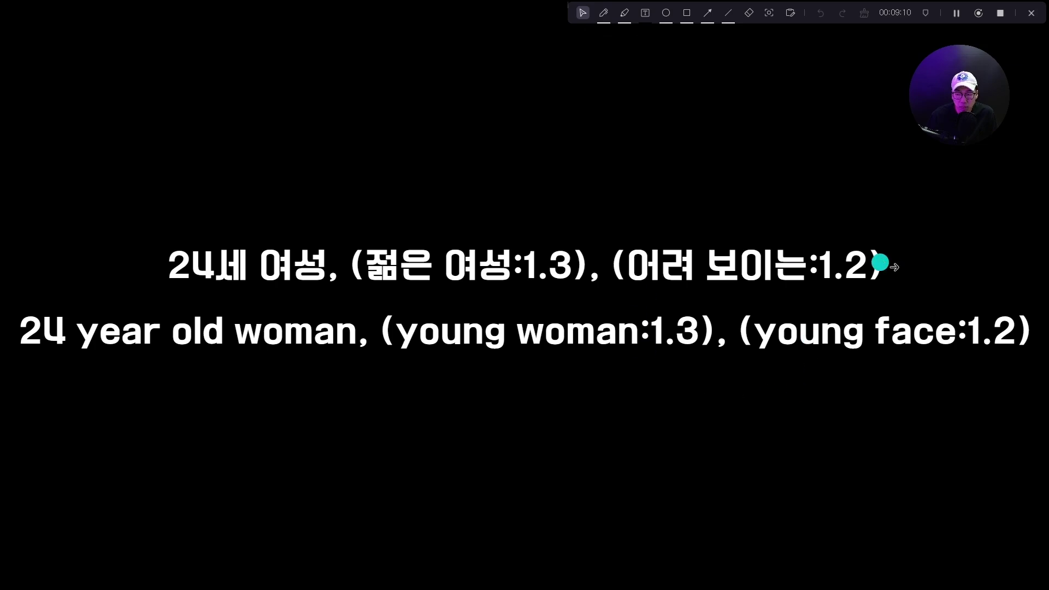
key(Right)
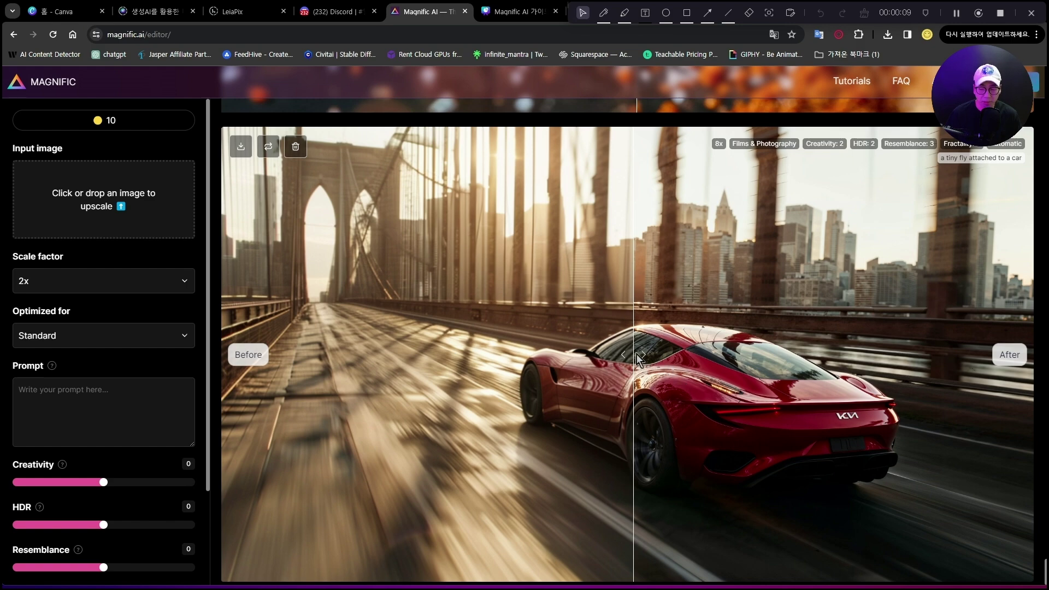
In the Magnific editor, compare the red sports car on the bridge before and after the 8x Films & Photography upscale
click(852, 356)
drag(852, 358, 464, 382)
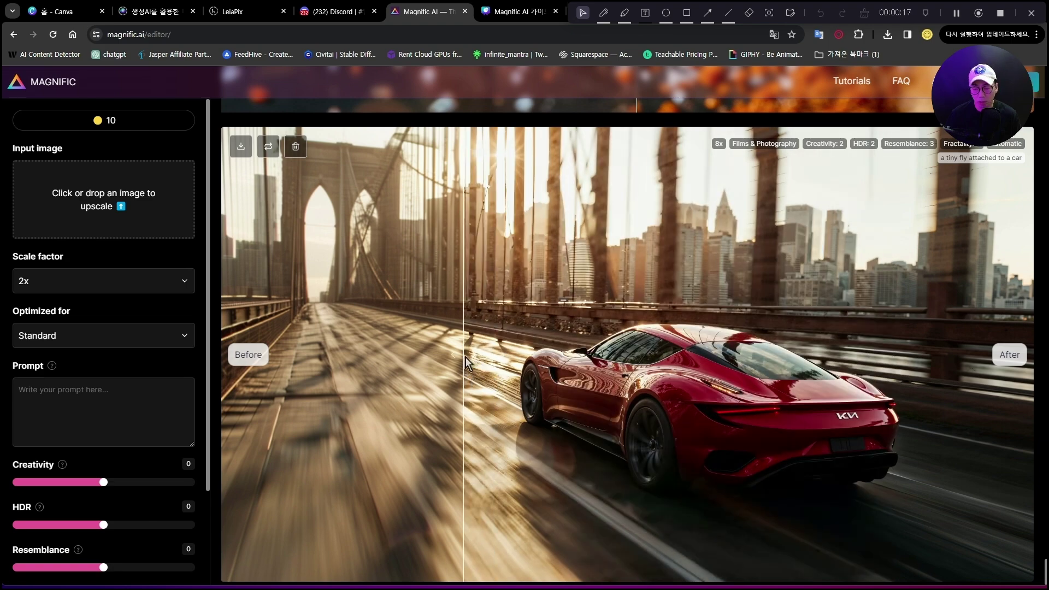
drag(466, 362, 639, 383)
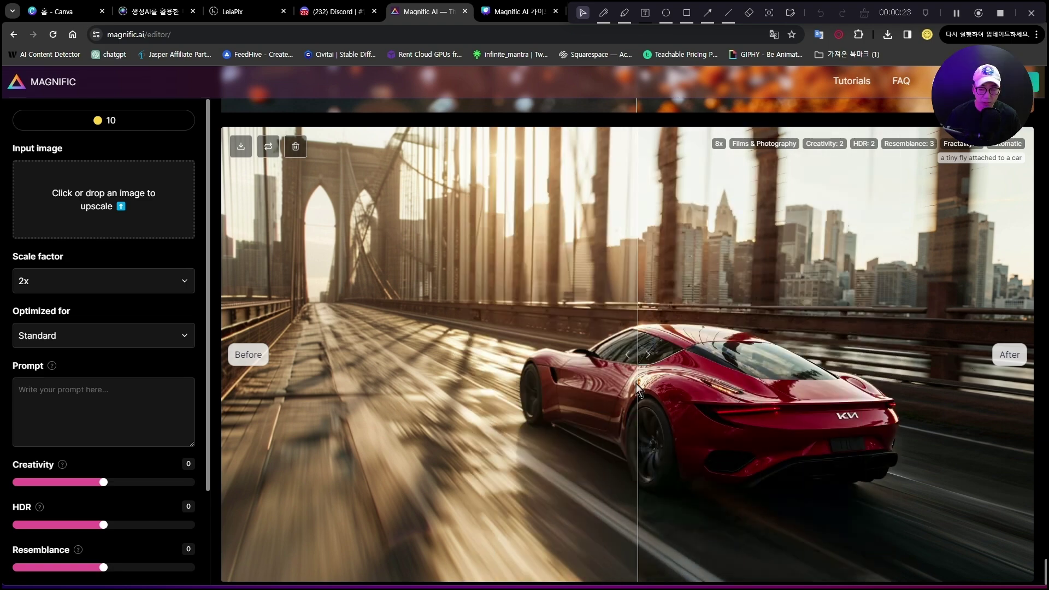
Compare the texture of the fried chicken image before and after its upscale
scroll(633, 384, up, 5)
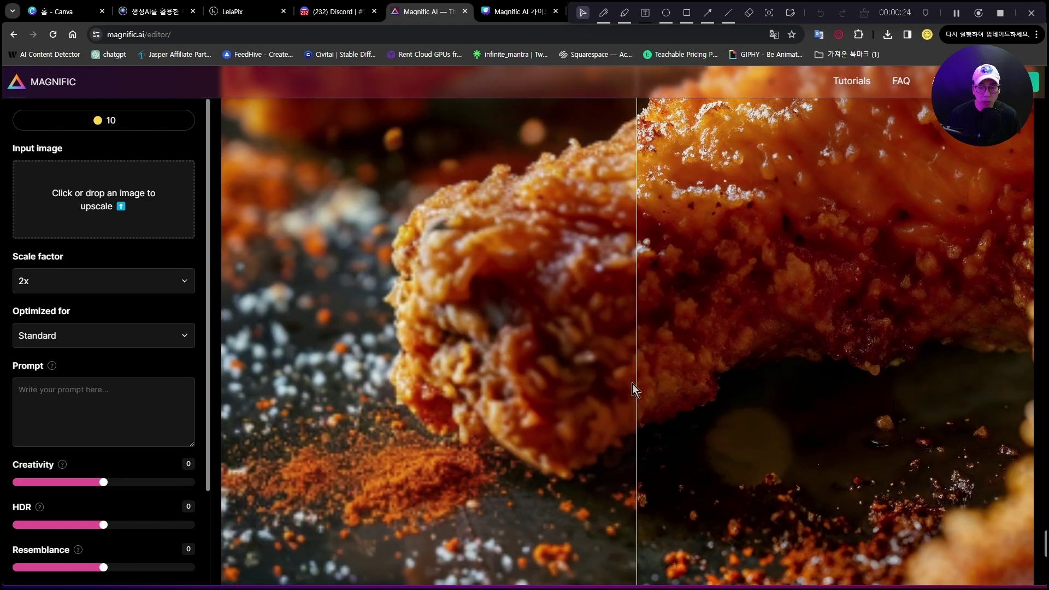
scroll(632, 384, up, 3)
drag(635, 373, 799, 254)
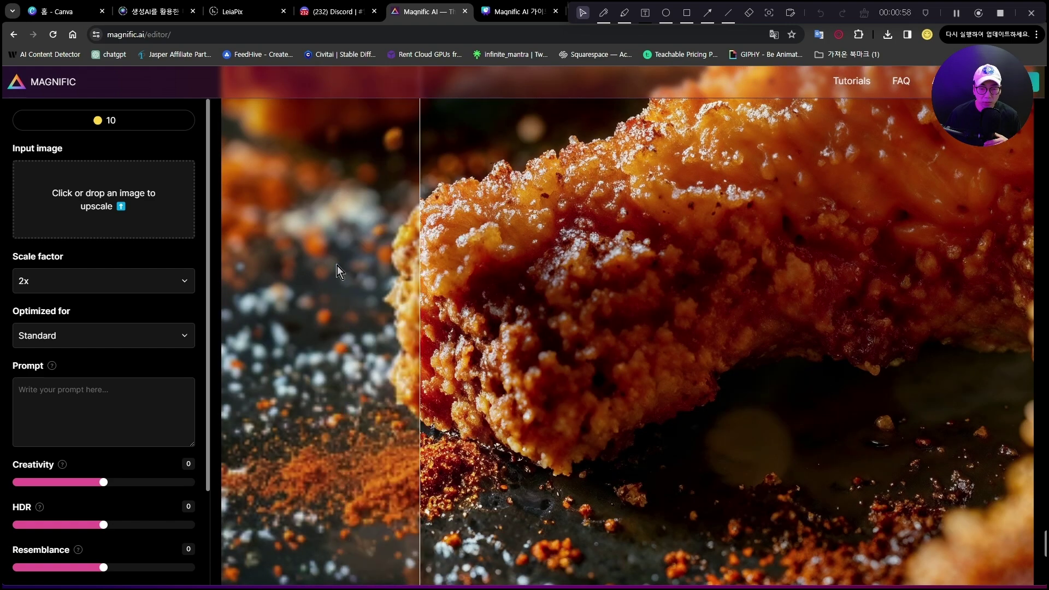
drag(336, 266, 808, 280)
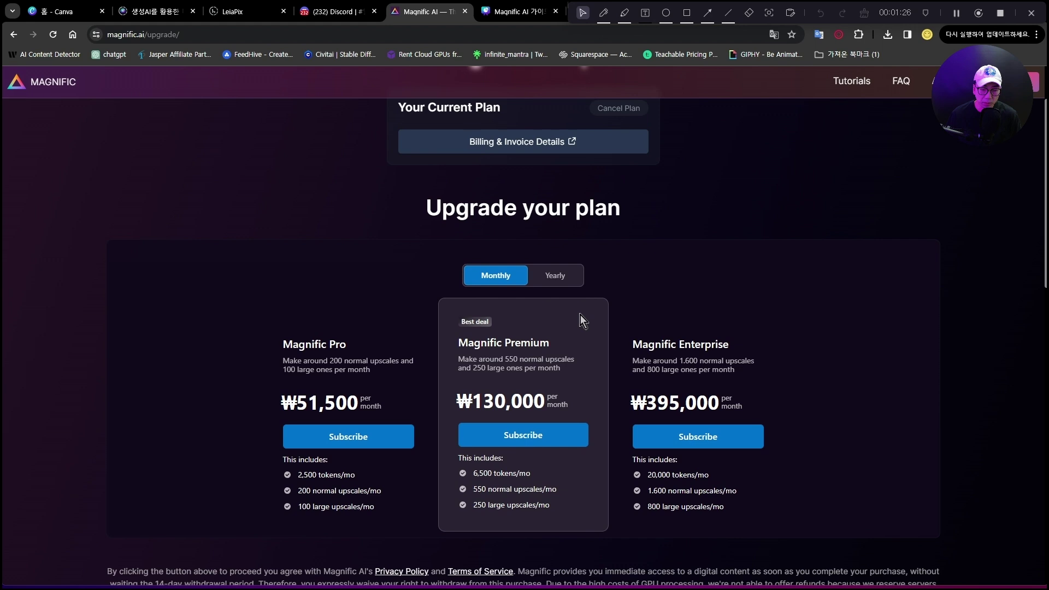
Review the monthly and yearly prices of the Magnific Pro, Premium and Enterprise plans
scroll(526, 324, down, 2)
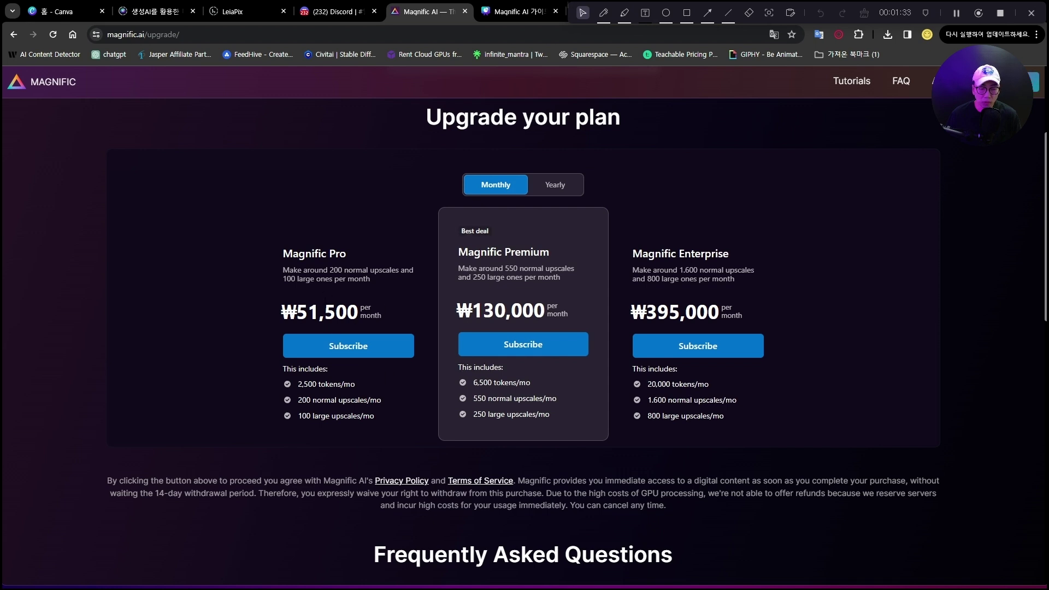
drag(298, 311, 356, 315)
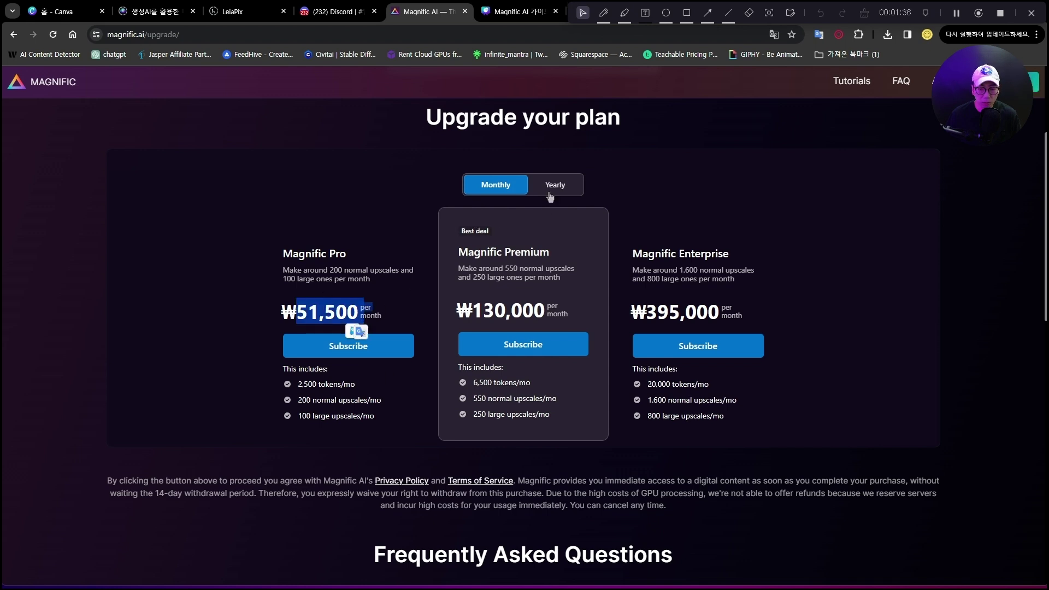
click(552, 189)
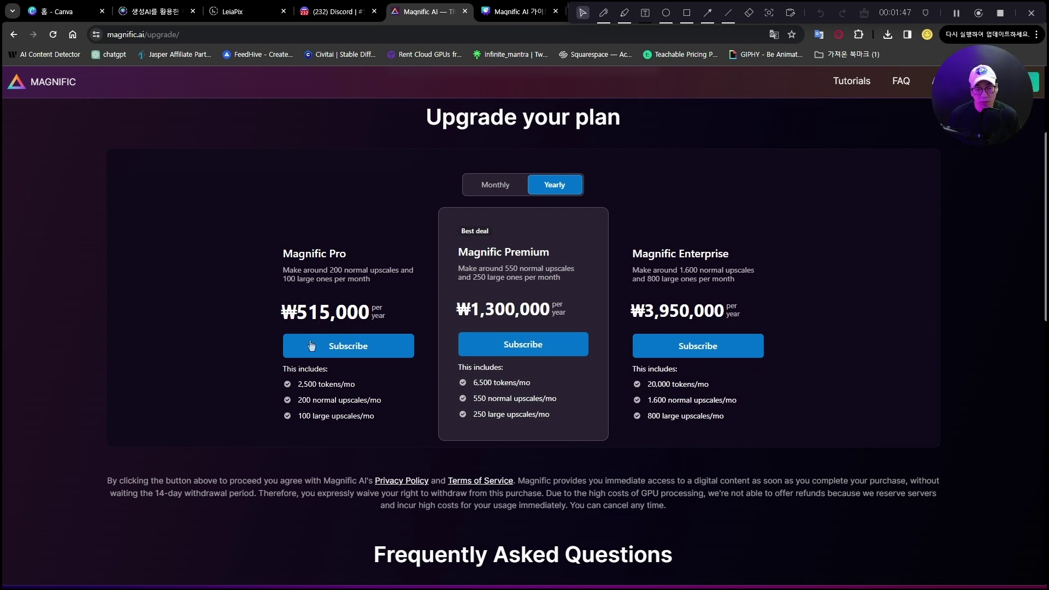
click(492, 188)
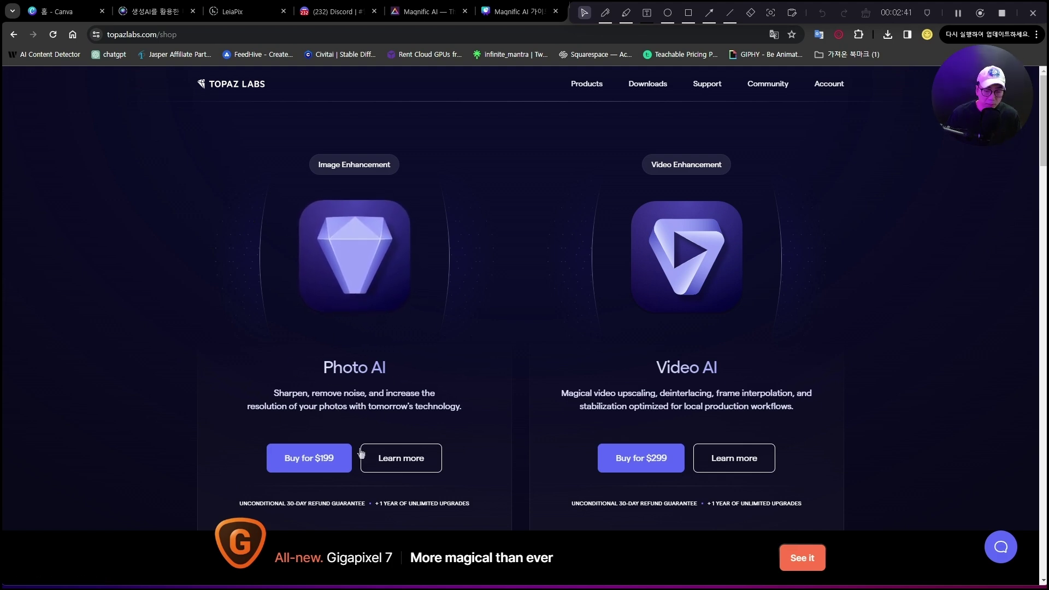
Open the Topaz Photo AI product details from the Topaz Labs shop and review its features and before-and-after samples
click(416, 461)
scroll(464, 328, down, 6)
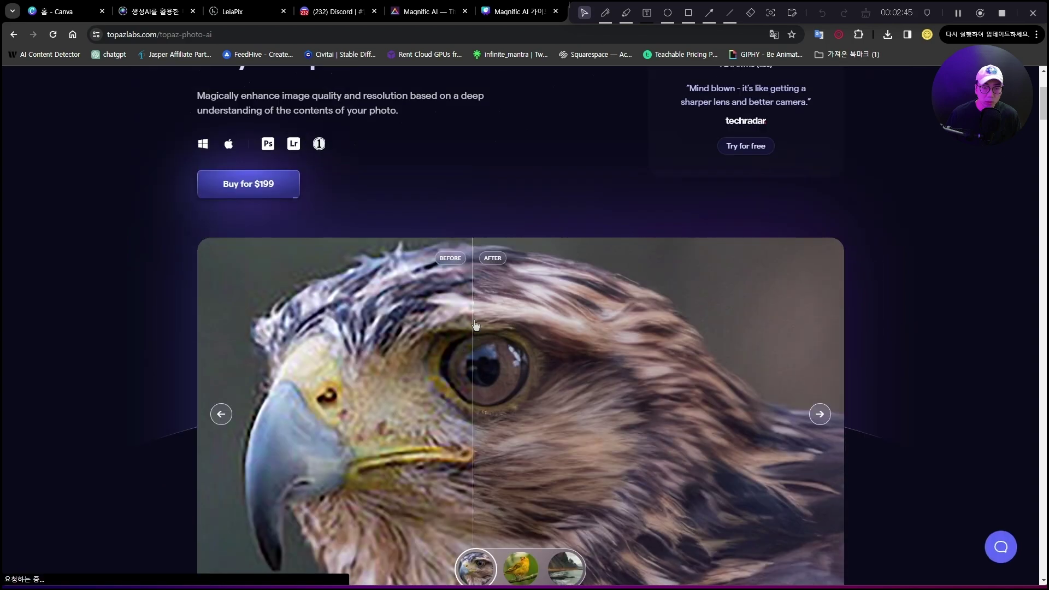
scroll(312, 372, down, 2)
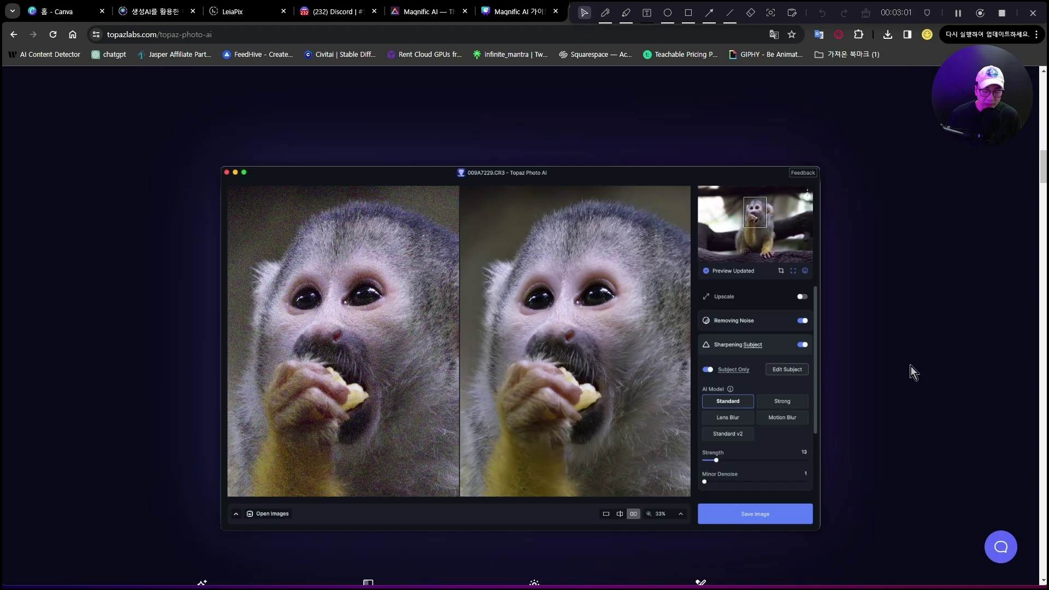
scroll(911, 366, down, 10)
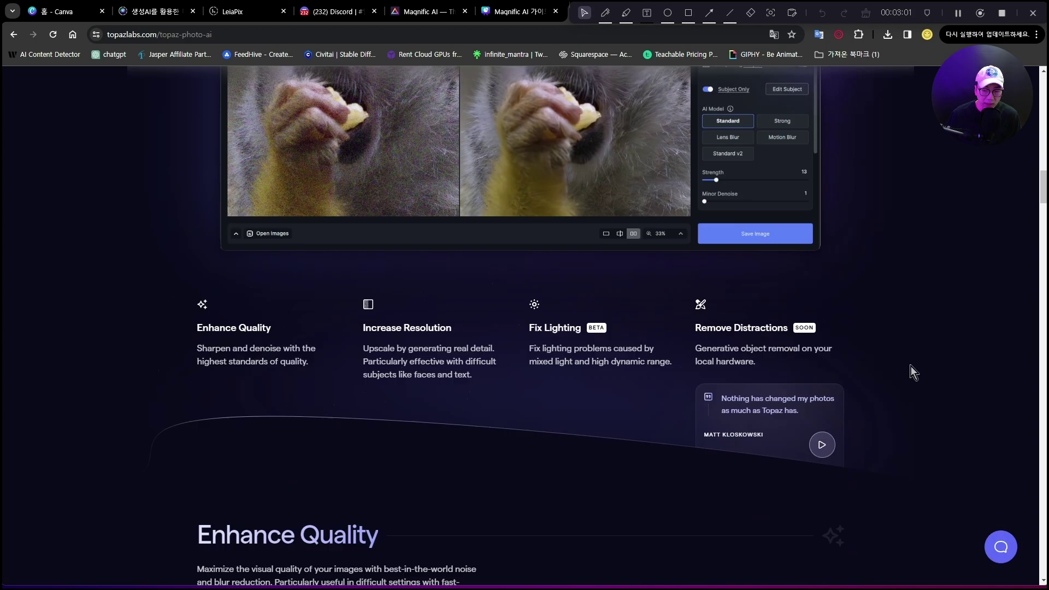
scroll(869, 330, down, 10)
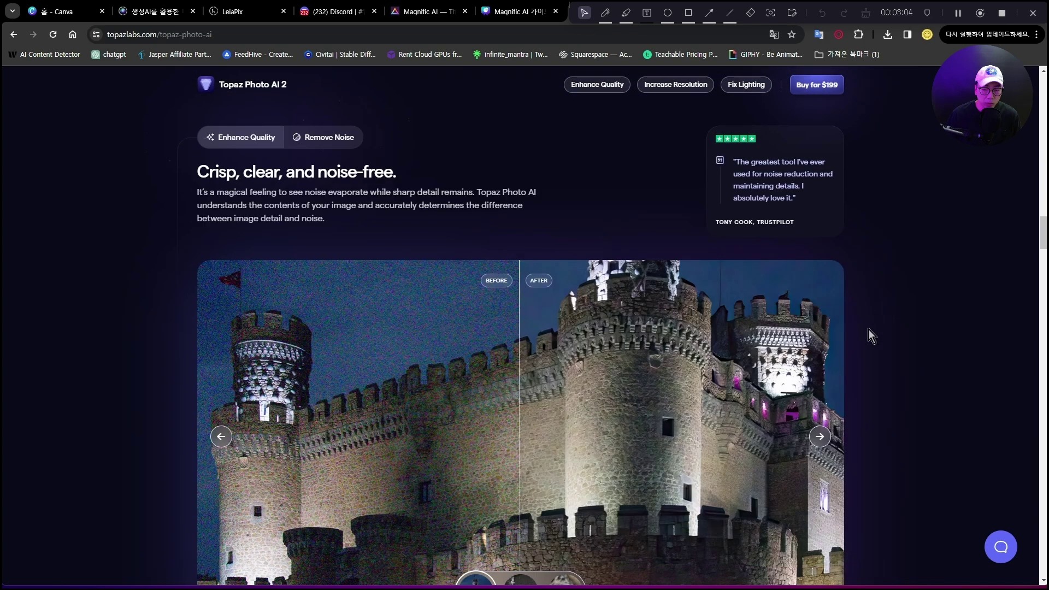
scroll(907, 330, up, 2)
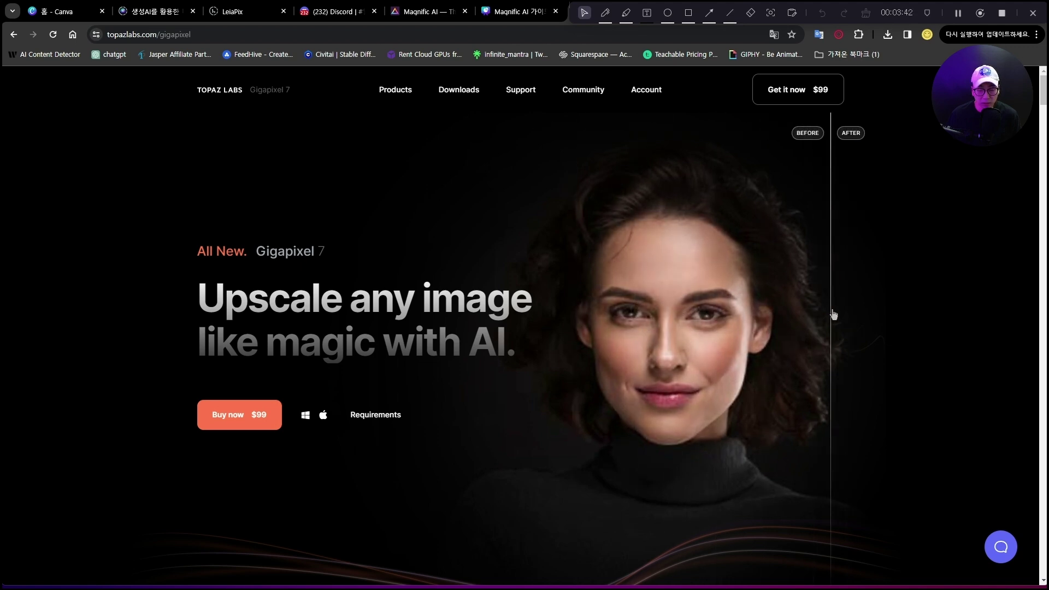
Review the Gigapixel 7 product page down to its 600% upscaling headline and interface preview
scroll(833, 310, down, 5)
scroll(656, 303, down, 6)
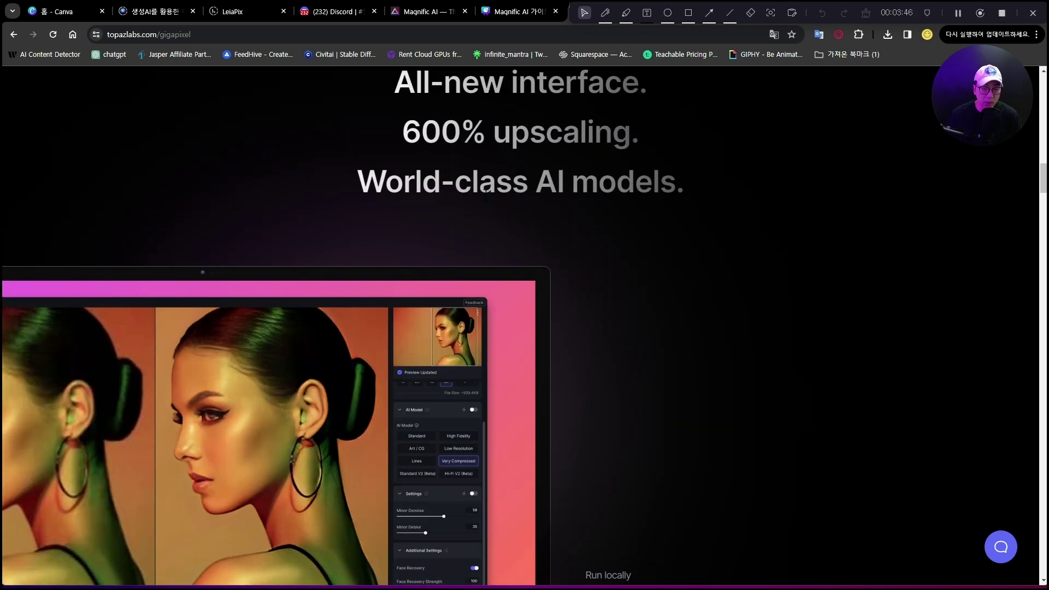
drag(405, 131, 647, 133)
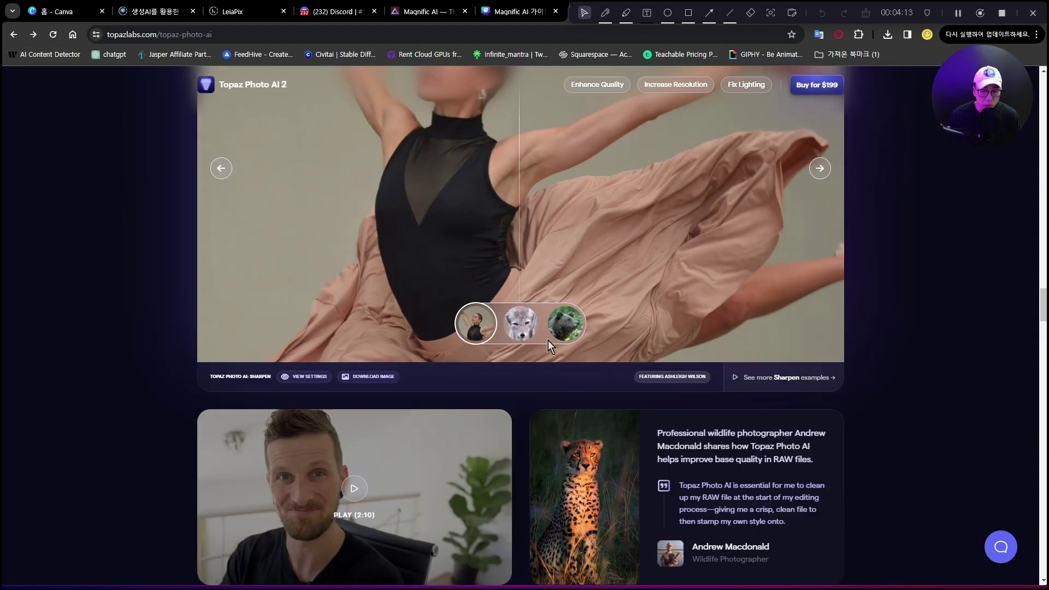
Examine the Topaz Photo AI 2 page's Enhance Quality samples, customer reviews, client list and monkey before-and-after preview
scroll(549, 340, down, 10)
scroll(548, 340, up, 10)
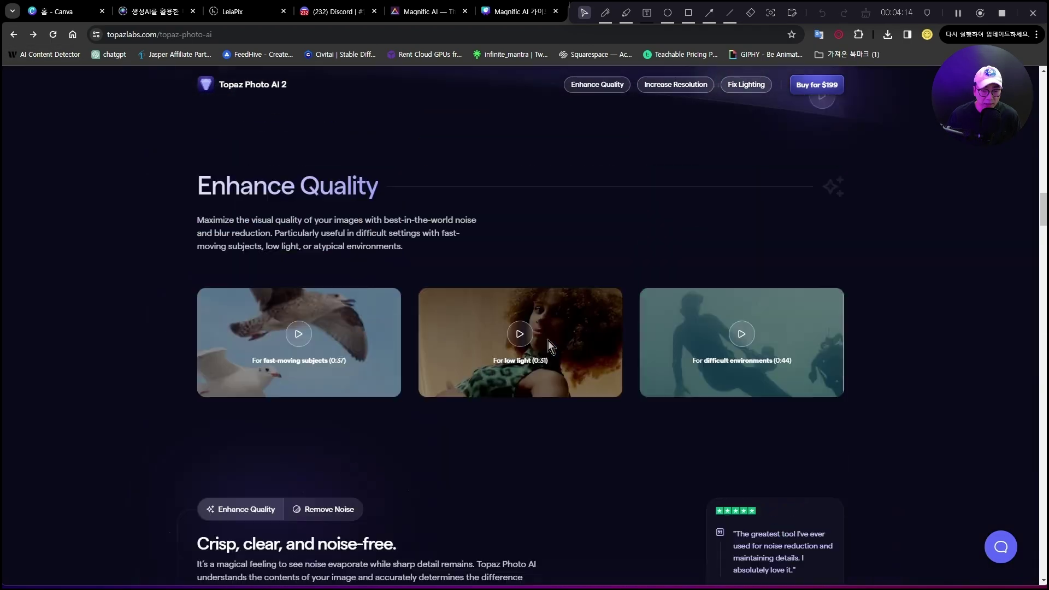
scroll(548, 342, down, 5)
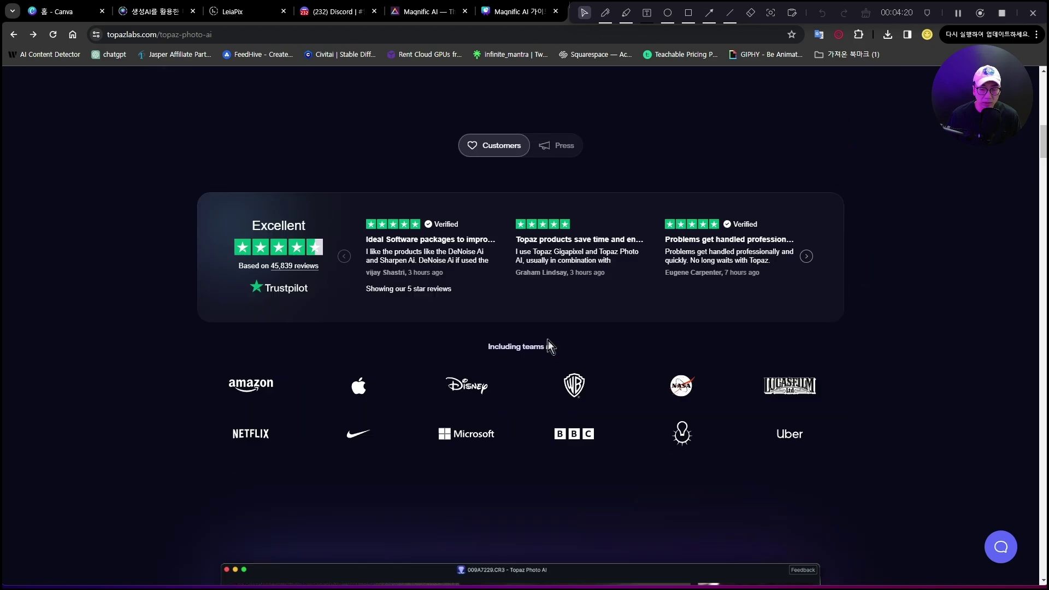
scroll(549, 340, down, 2)
scroll(562, 326, down, 6)
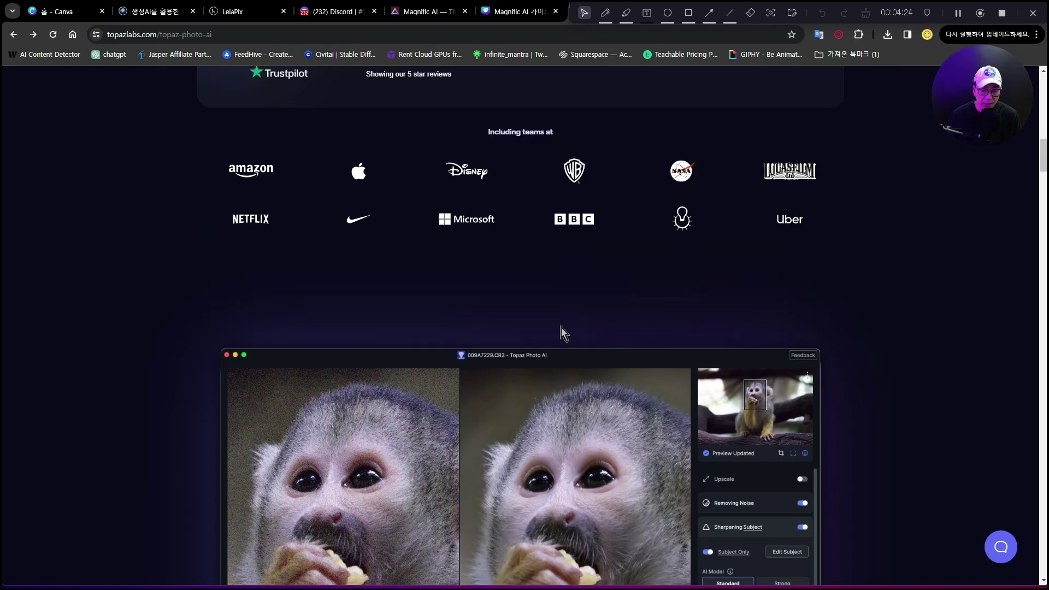
scroll(828, 320, down, 5)
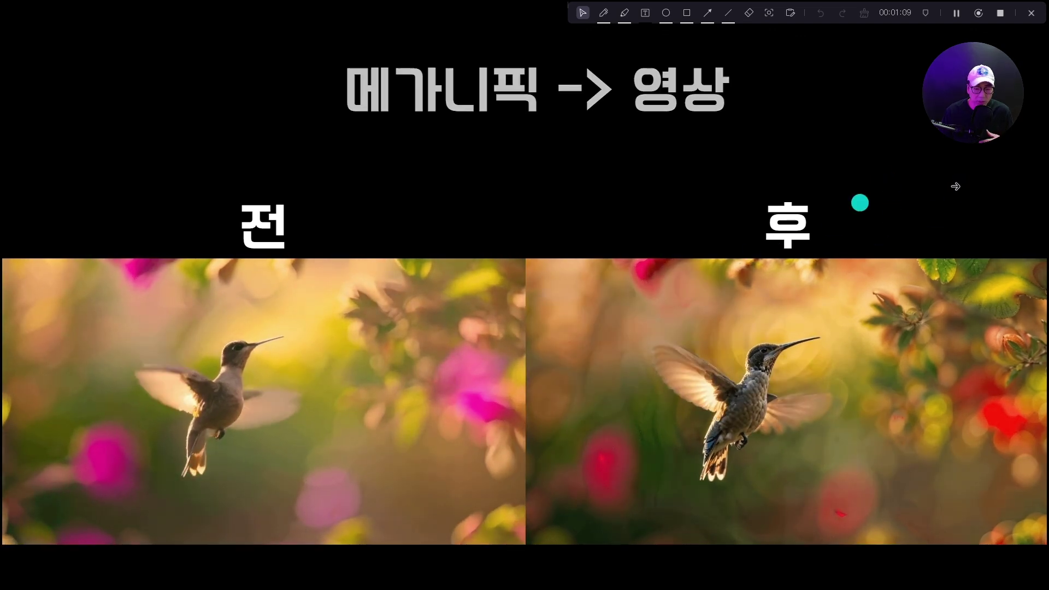
key(Right)
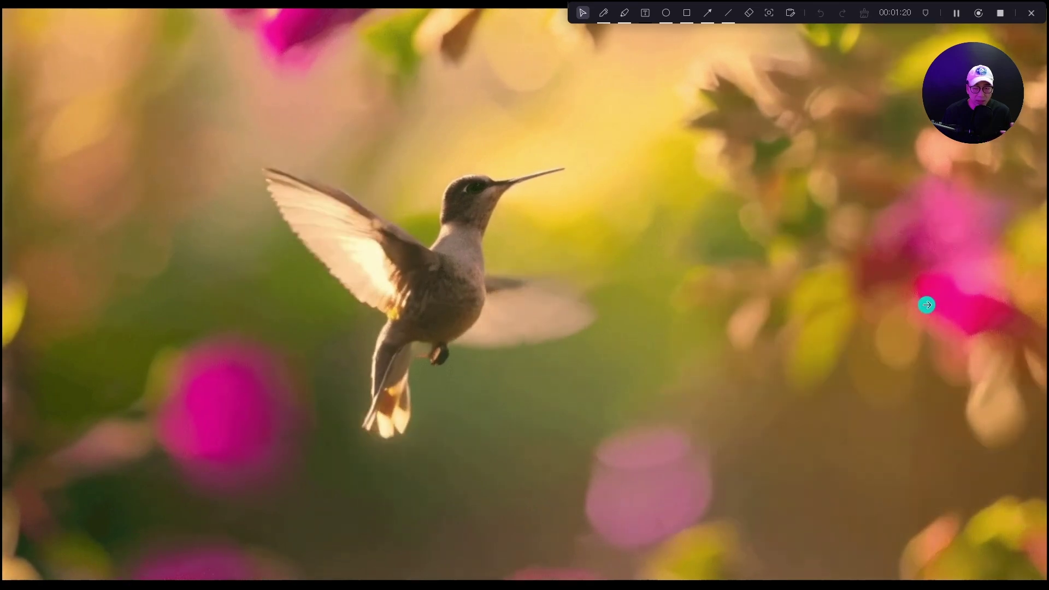